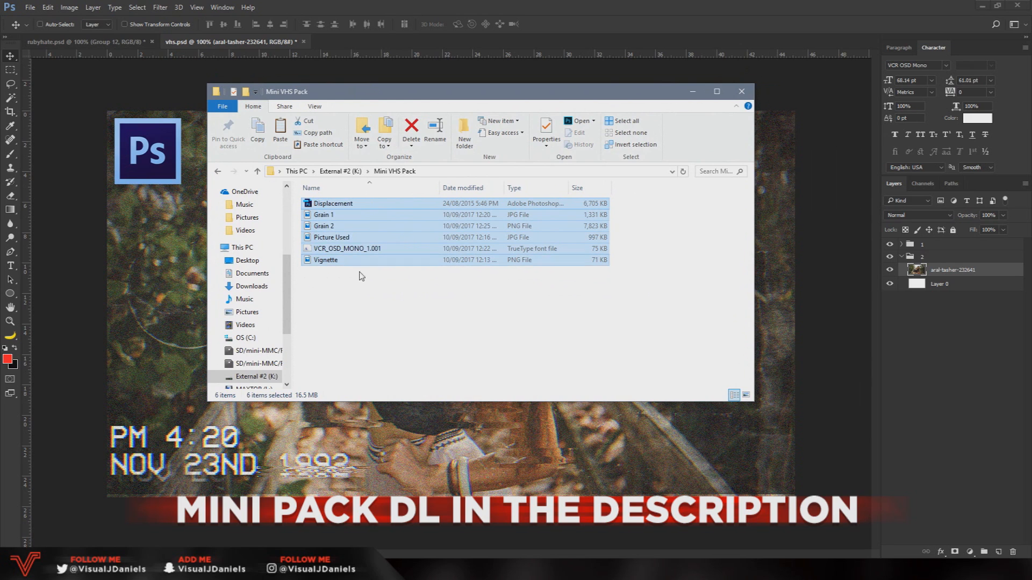
click(371, 290)
drag(384, 290, 333, 251)
click(335, 251)
click(335, 205)
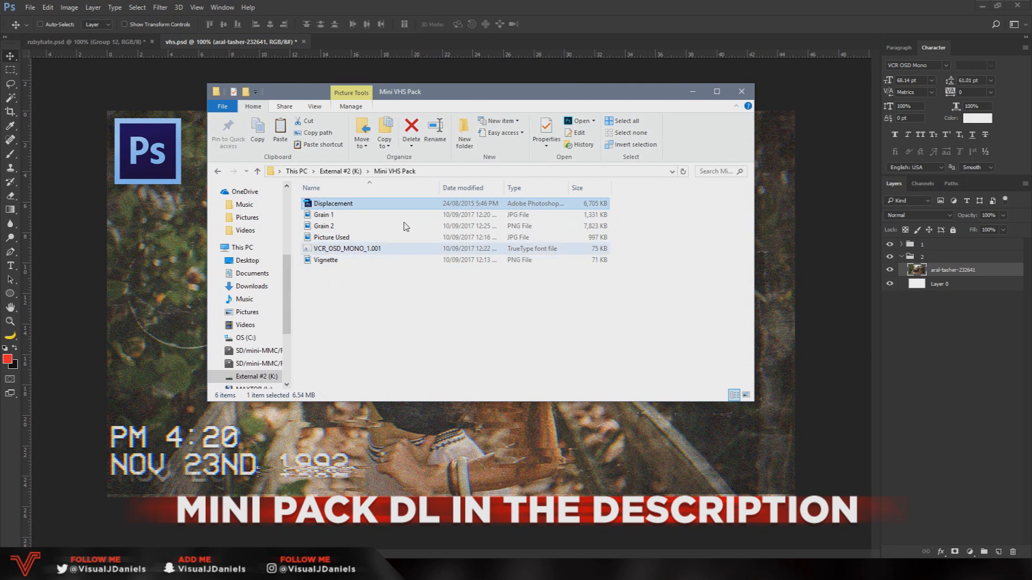
click(317, 214)
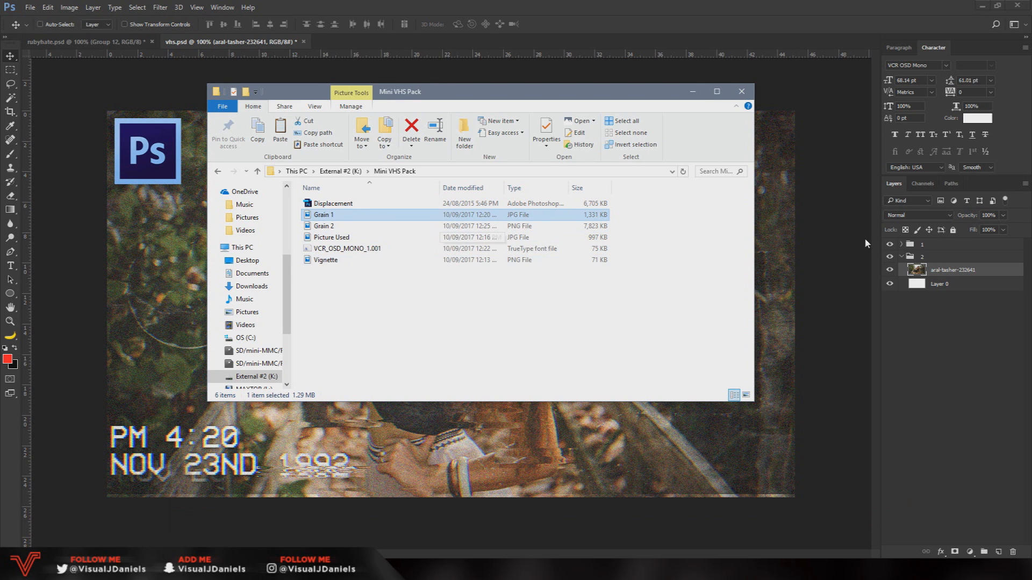
Hide layer group 1 in the vhs.psd document, leaving group 2 with the plain photo visible
click(909, 255)
click(889, 244)
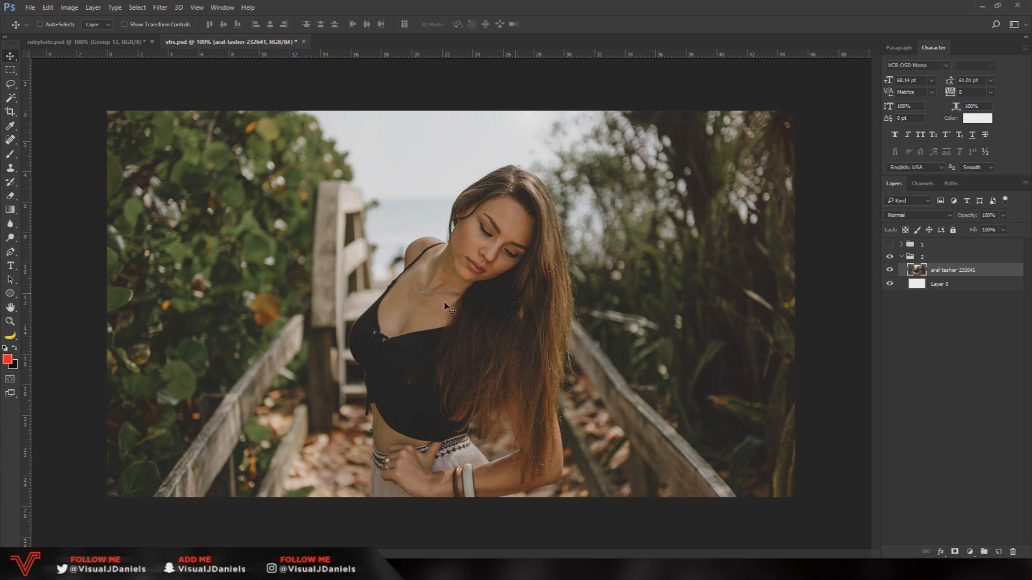
Locate the Picture Used file in the Mini VHS Pack folder and return to the document
mouse_move(110, 569)
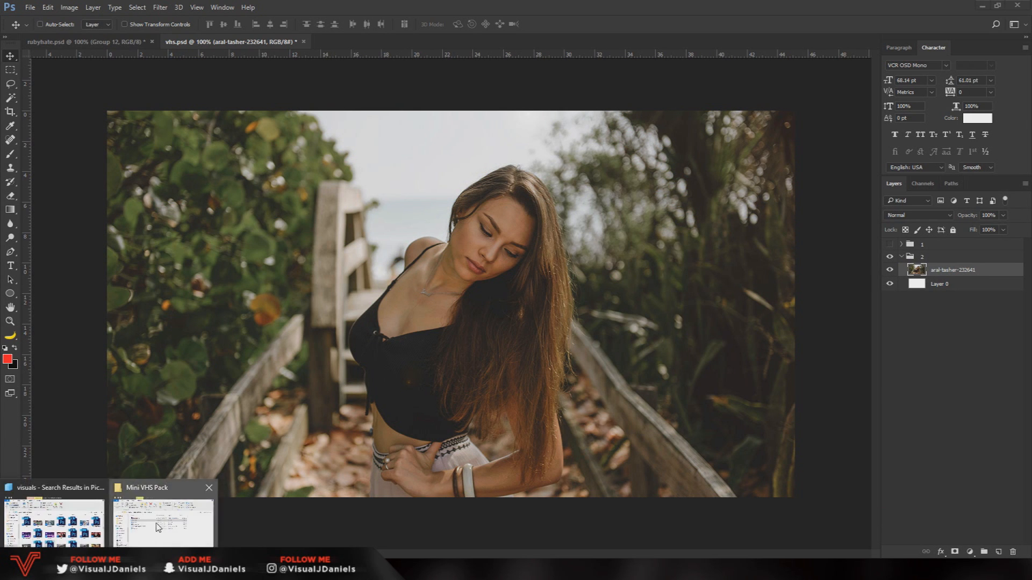
click(144, 529)
drag(465, 322, 306, 202)
click(342, 237)
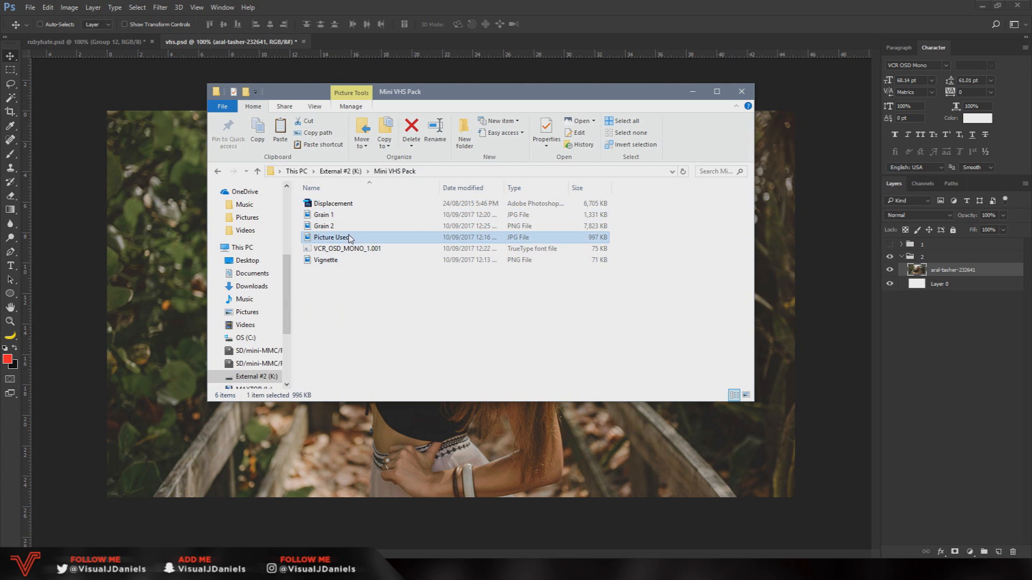
click(197, 230)
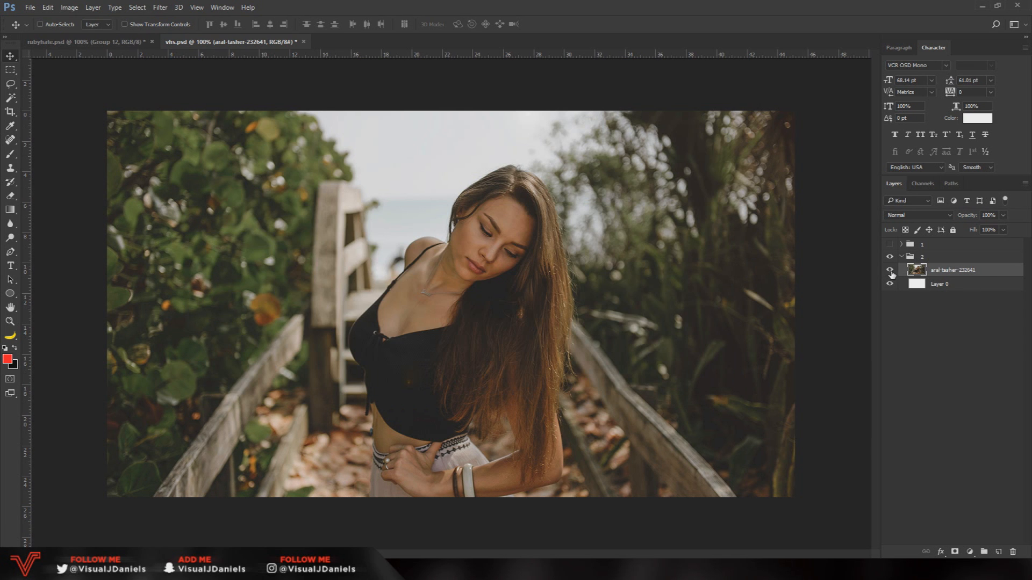
Place the Grain 1 image from the Mini VHS Pack folder above the photo, scaled to about 45.6% so it covers the canvas
key(alt+Tab)
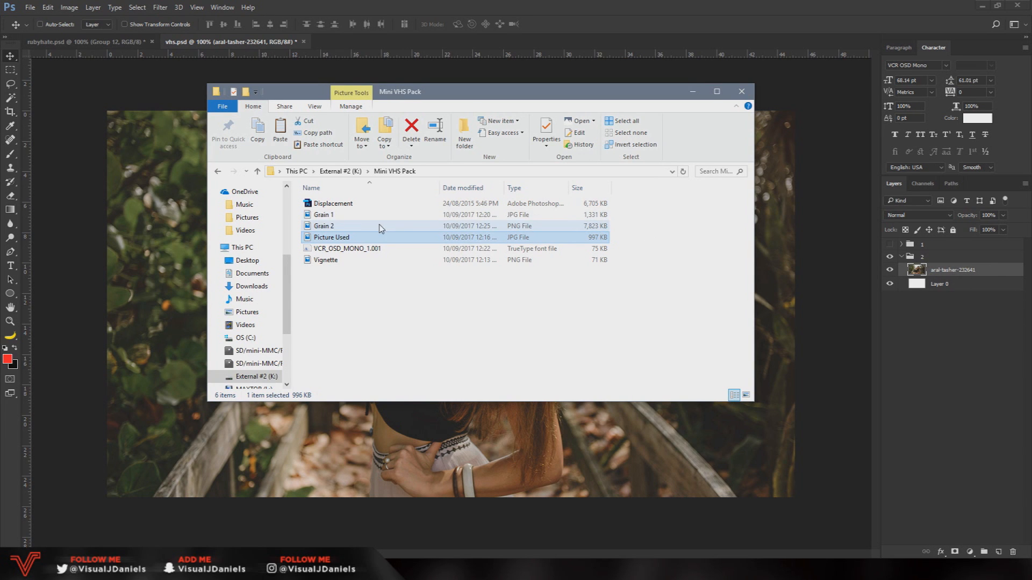
click(328, 217)
drag(327, 218, 163, 199)
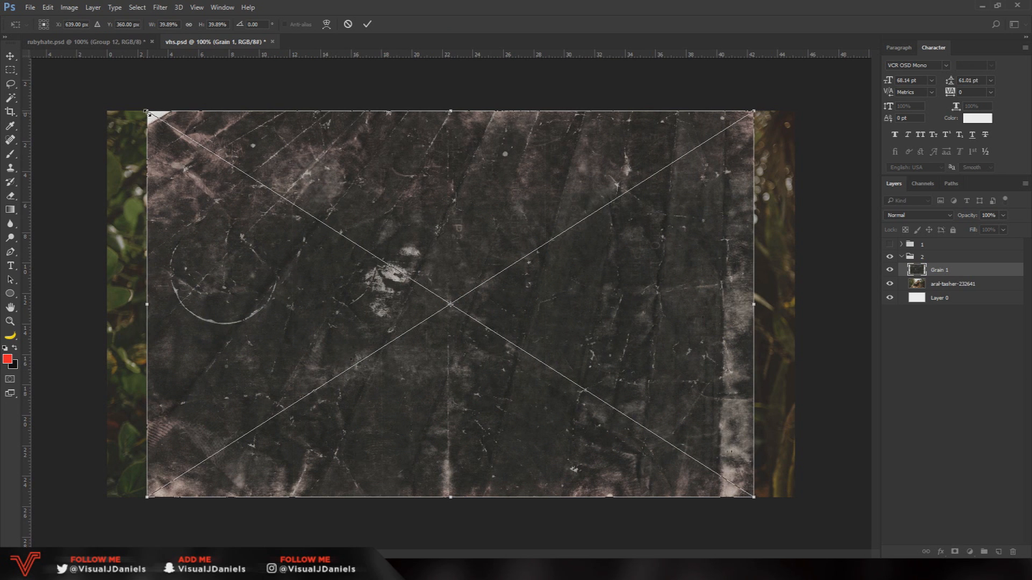
drag(146, 111, 100, 97)
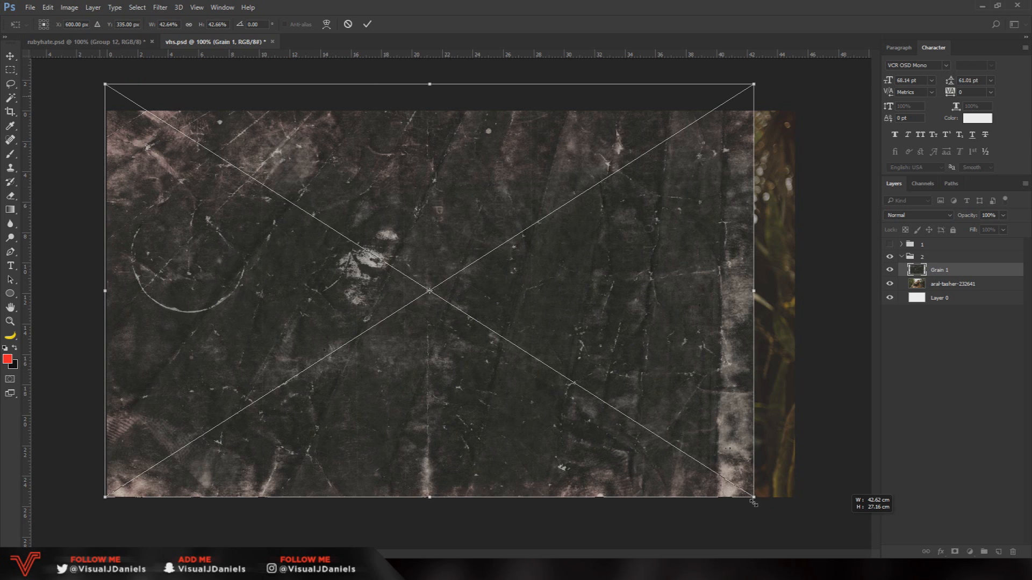
drag(754, 503, 799, 525)
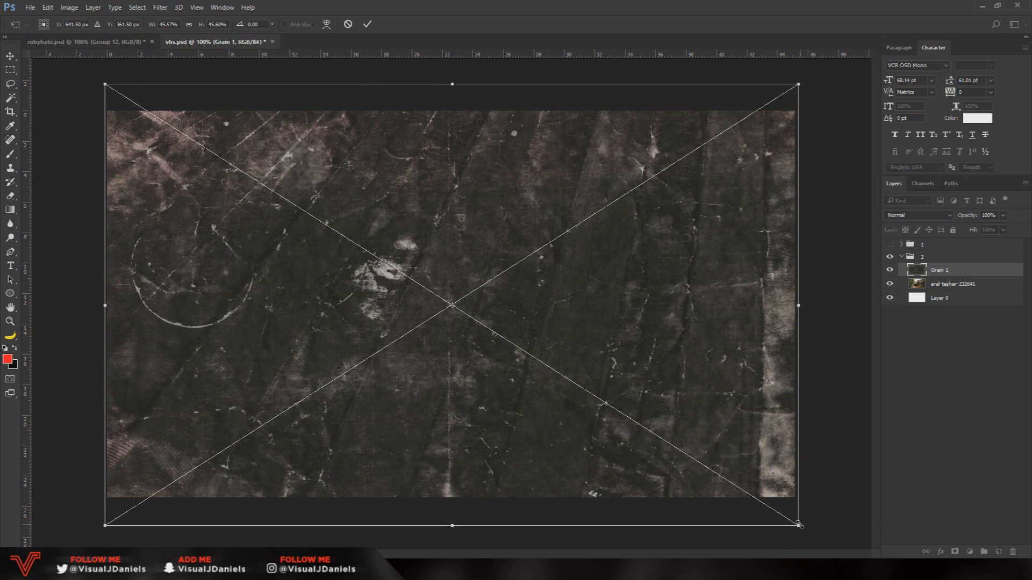
key(Return)
Set the Grain 1 layer's blend mode to Screen and its opacity to 70%
click(903, 214)
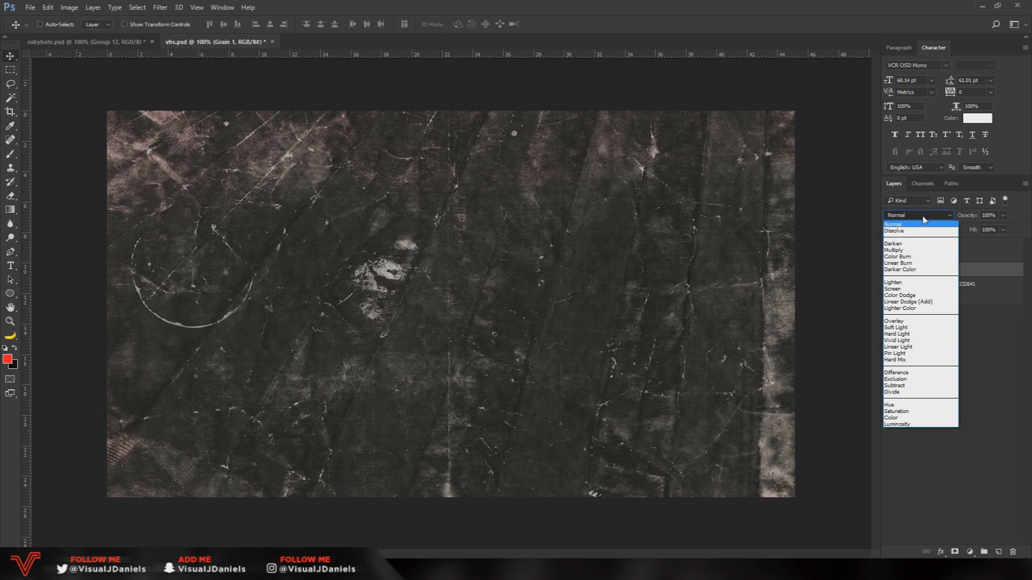
click(901, 290)
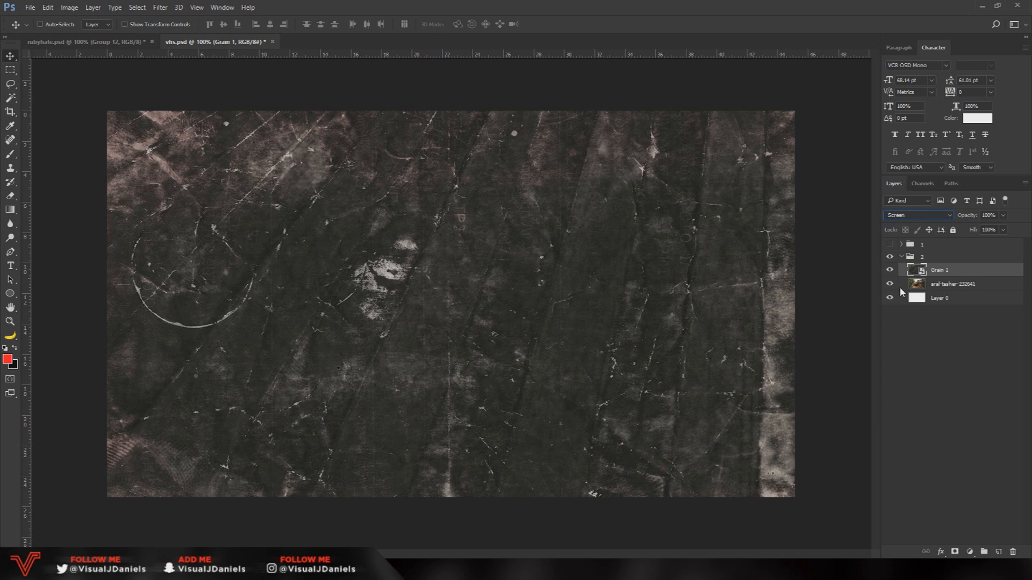
click(889, 284)
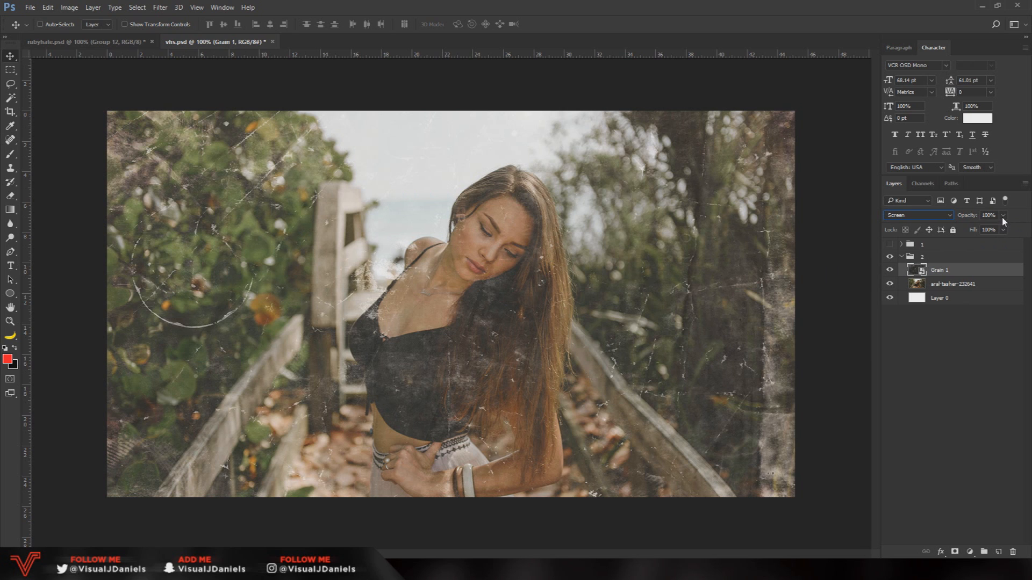
drag(994, 215, 978, 216)
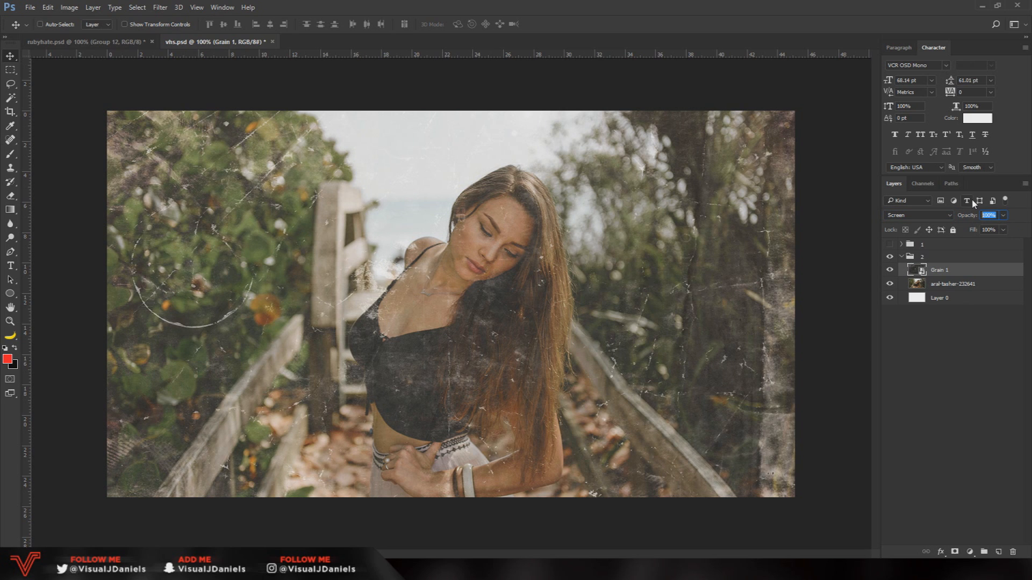
text(7)
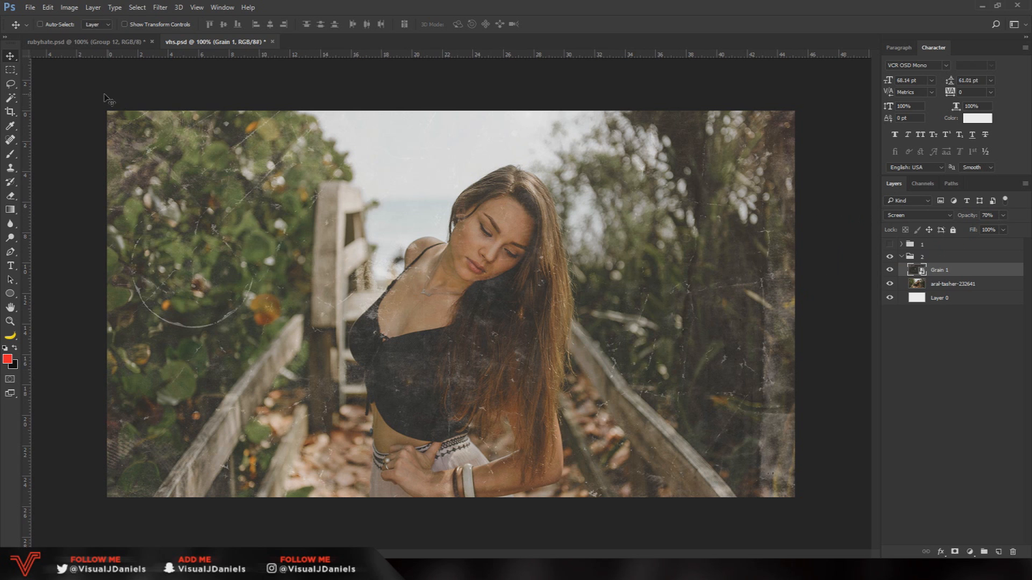
Place the Vignette image from the Mini VHS Pack folder above Grain 1, scaled to about 108% so it covers the canvas
click(10, 69)
click(10, 55)
key(alt+Tab)
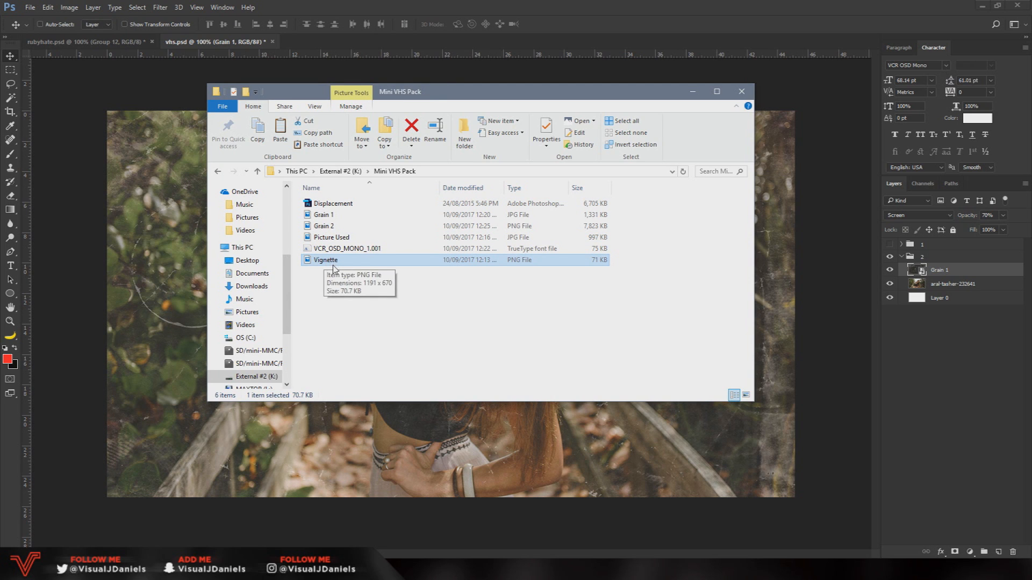
drag(341, 262, 379, 278)
drag(275, 177, 130, 154)
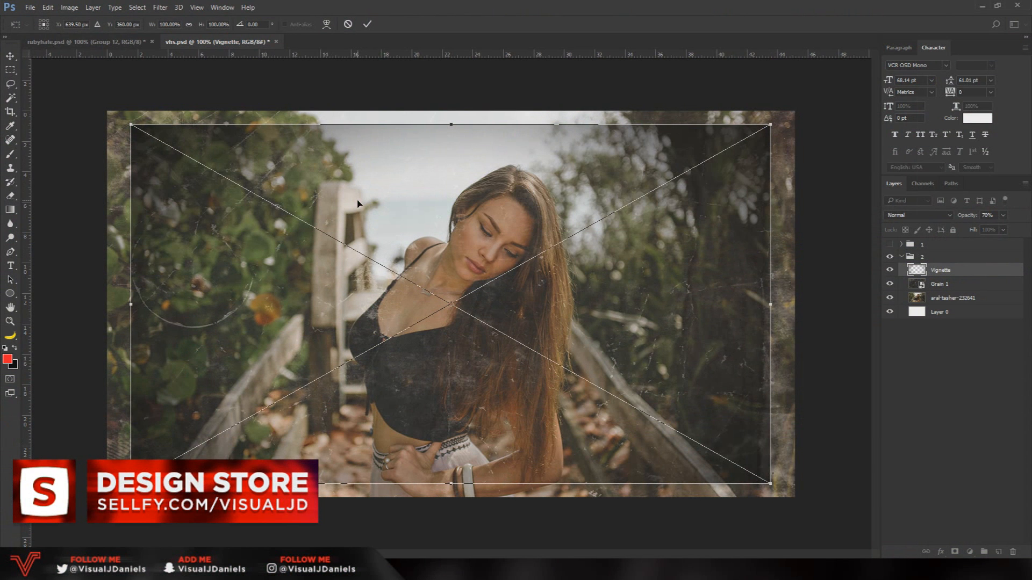
drag(130, 124, 106, 110)
drag(772, 483, 799, 501)
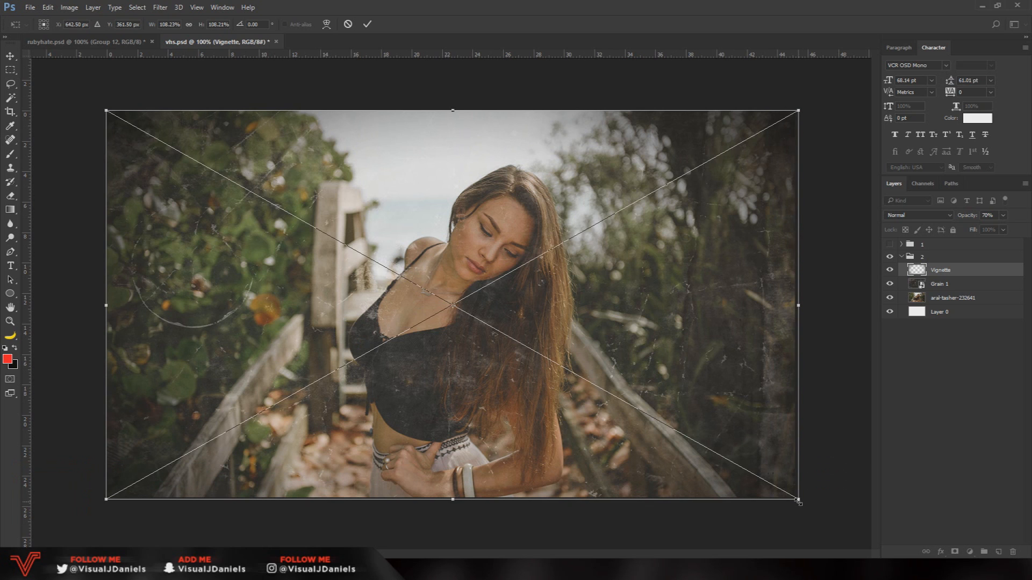
key(Return)
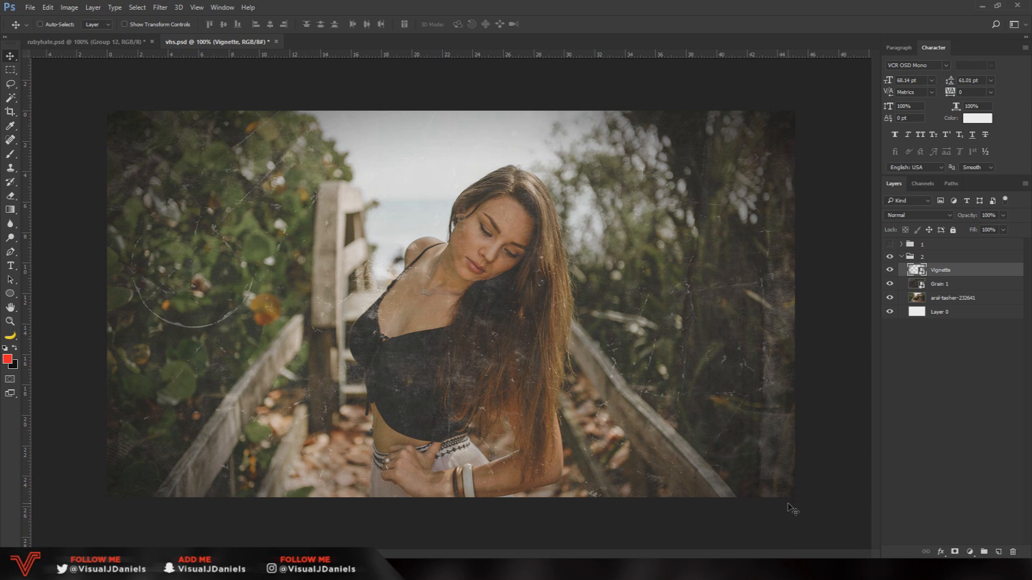
Set the Vignette layer's opacity to 80%
click(997, 216)
text(80)
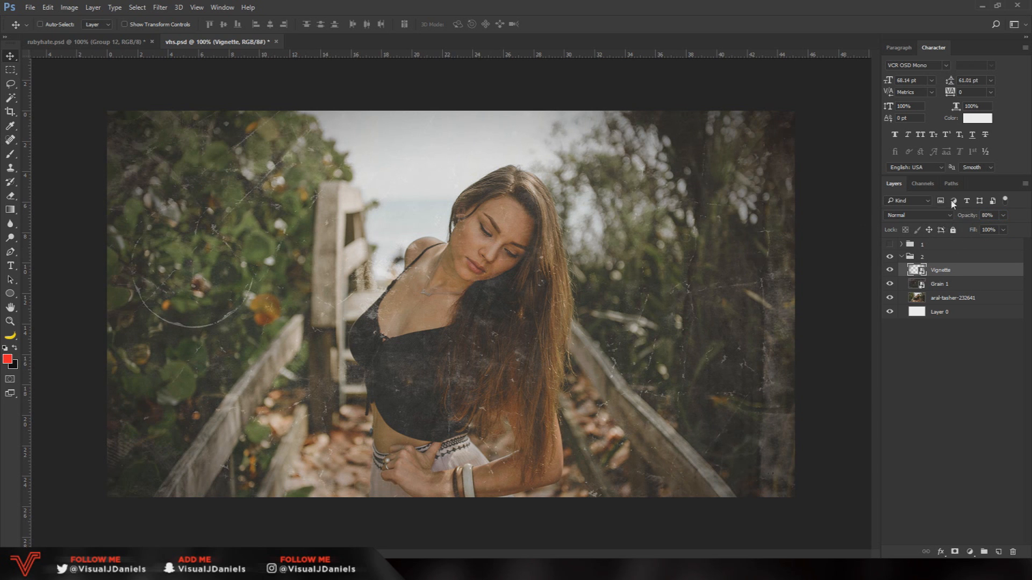
Preview the VCR_OSD_MONO_1.001 font file from the Mini VHS Pack folder and close the preview
key(alt+Tab)
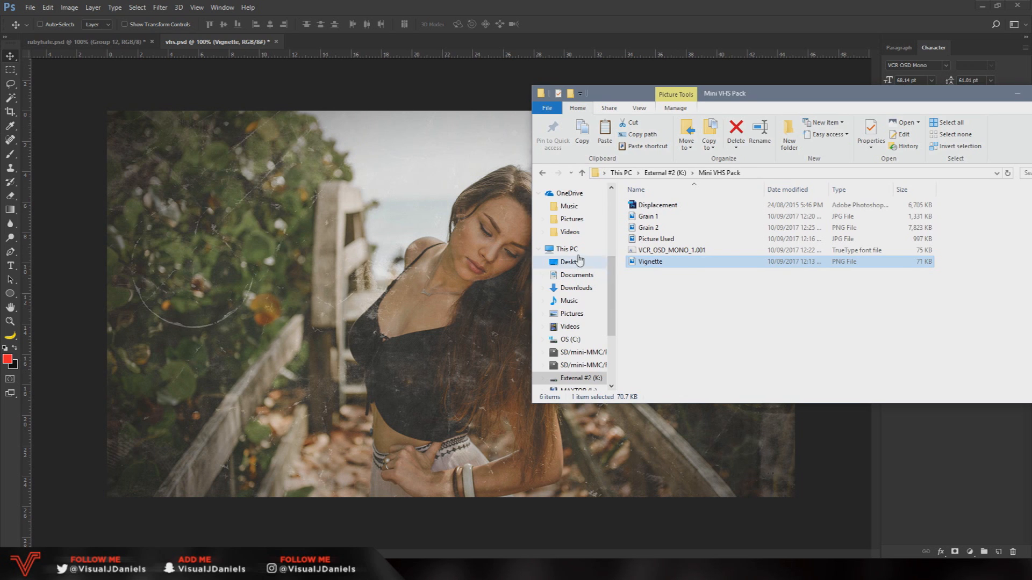
click(654, 252)
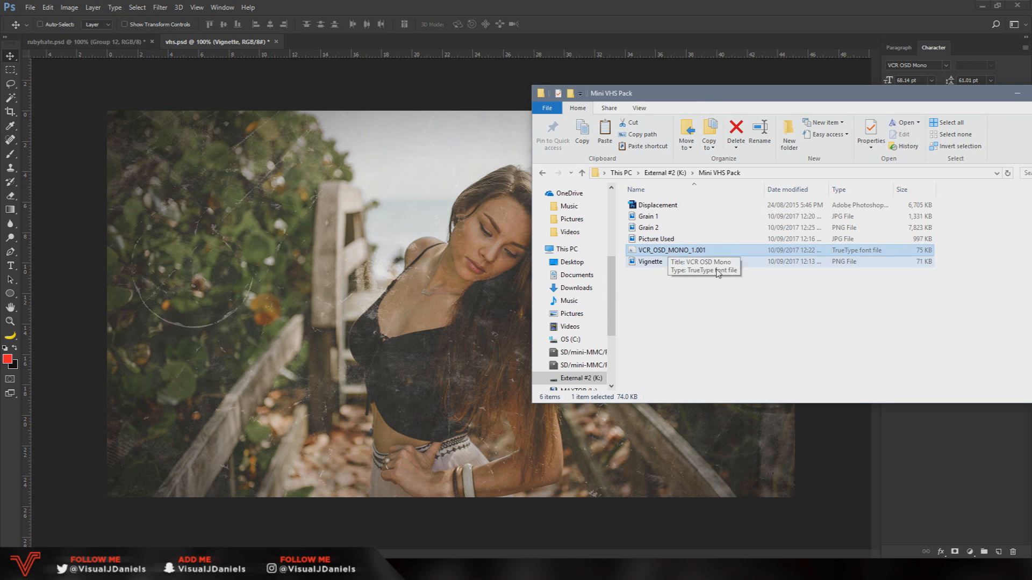
double_click(678, 248)
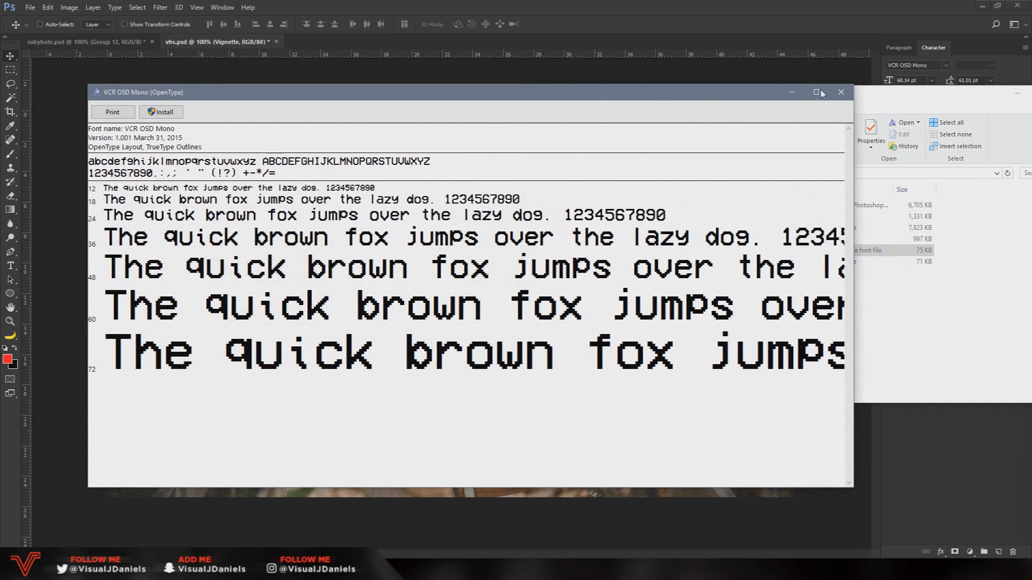
click(841, 92)
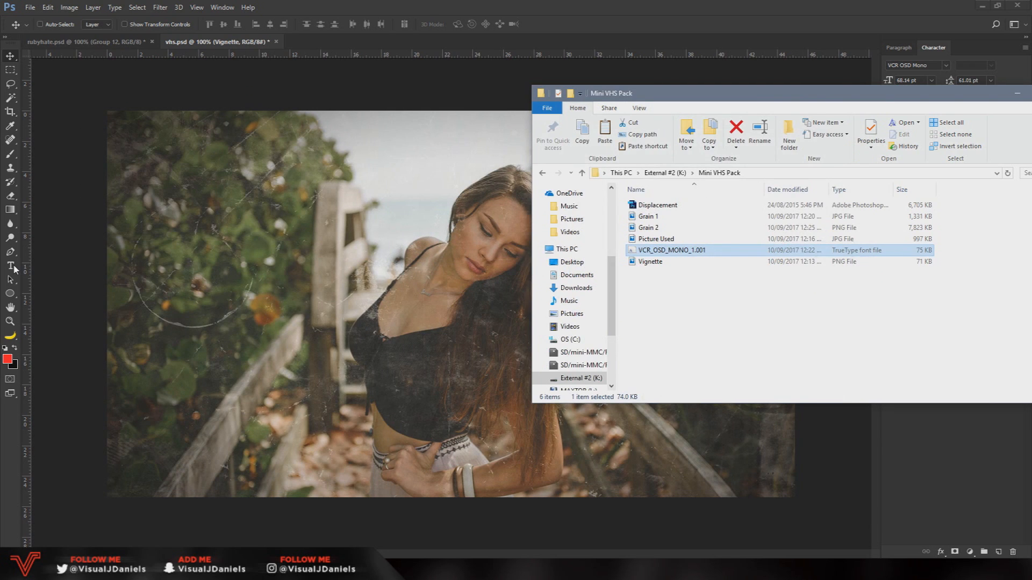
Add a two-line VCR OSD Mono text reading "PM: 4:20" and "NOV 23ND 1992" near the photo's lower-left corner
click(11, 266)
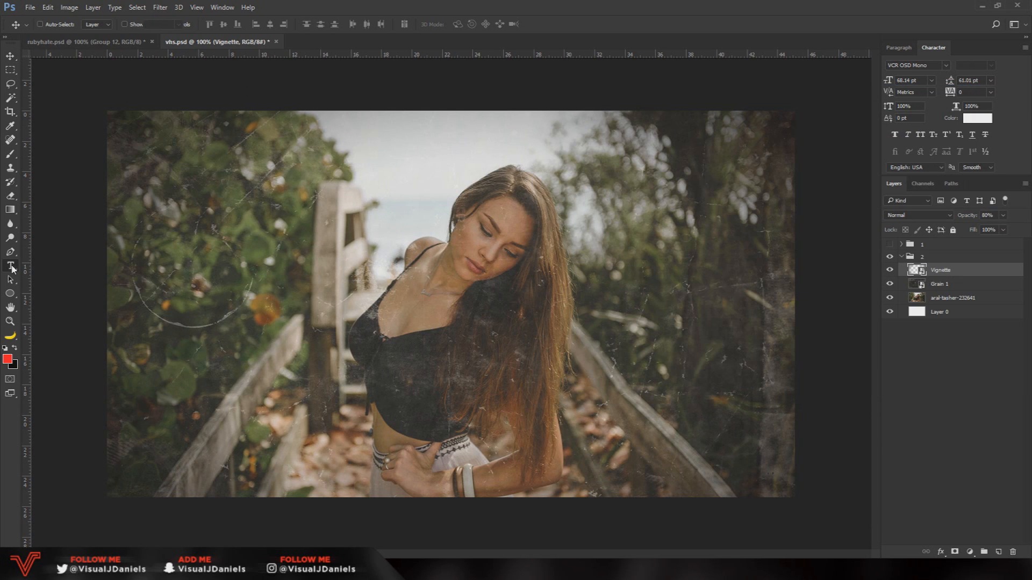
click(151, 432)
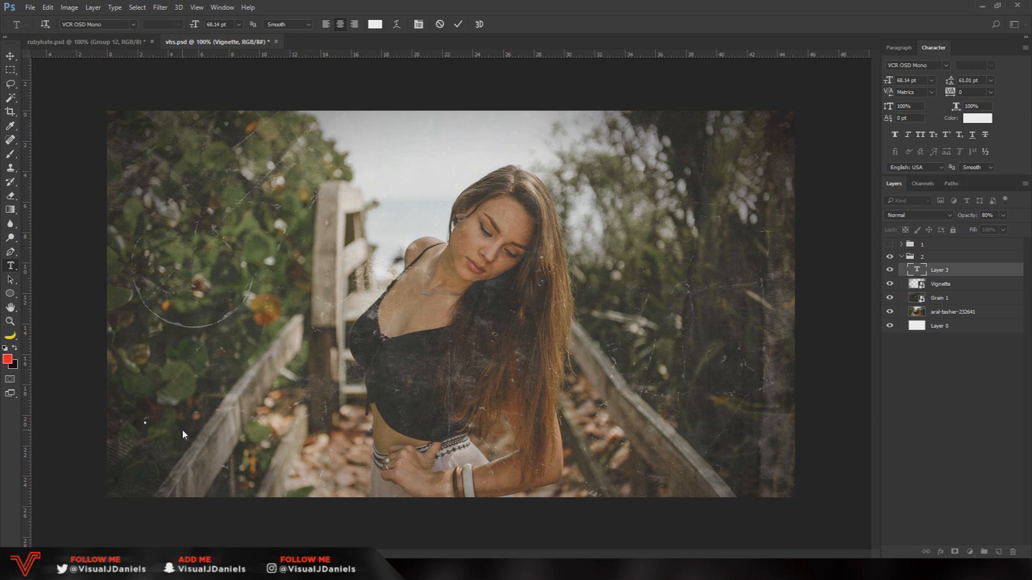
text(PM)
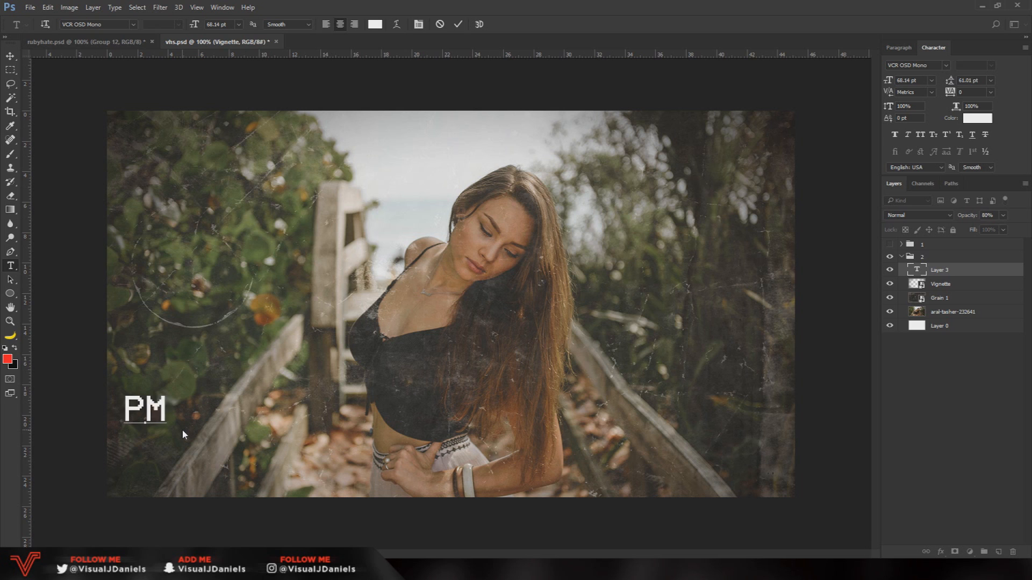
text(:3)
key(BackSpace)
text(4:20)
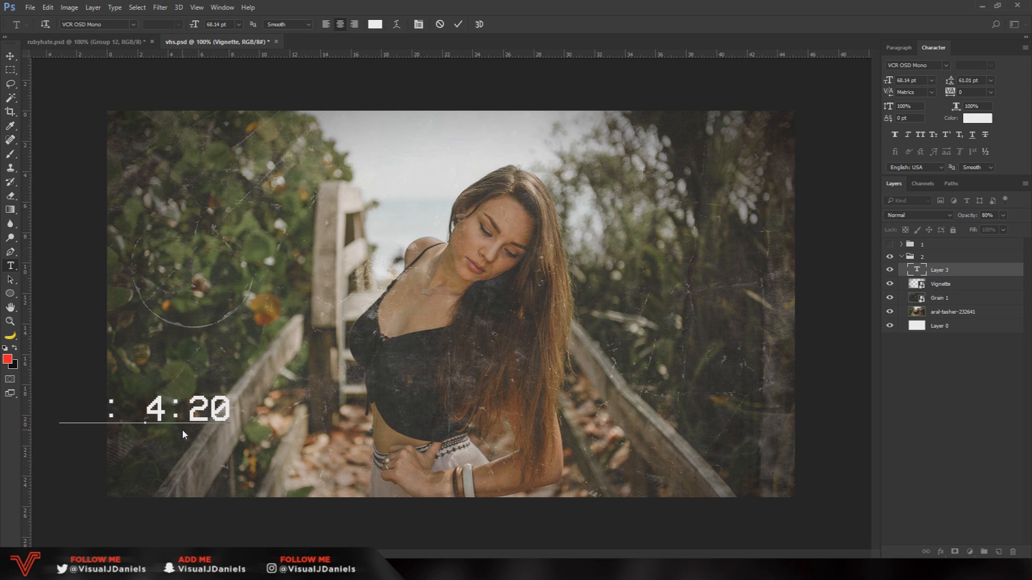
text(NOV)
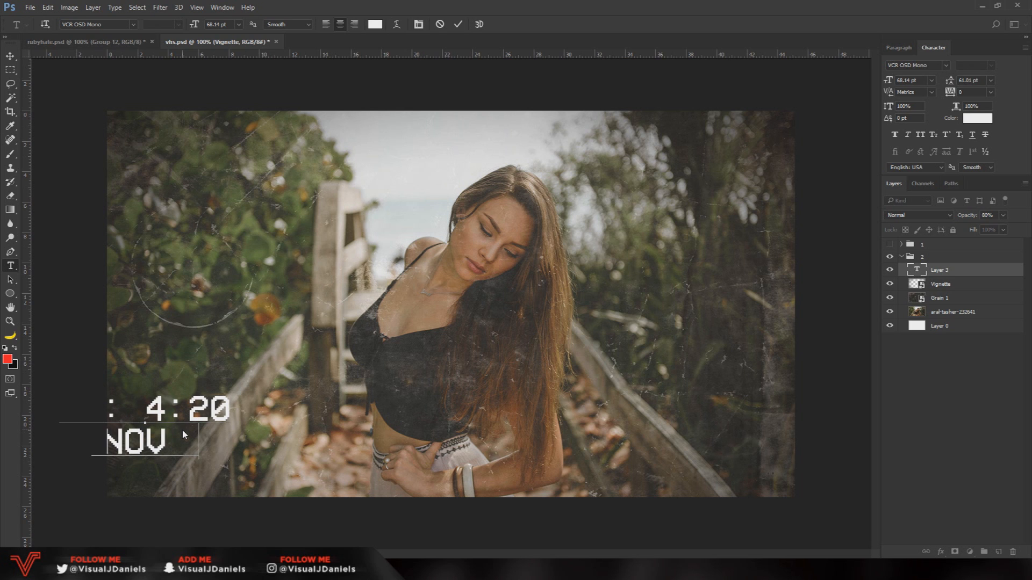
text( 23ND 1992)
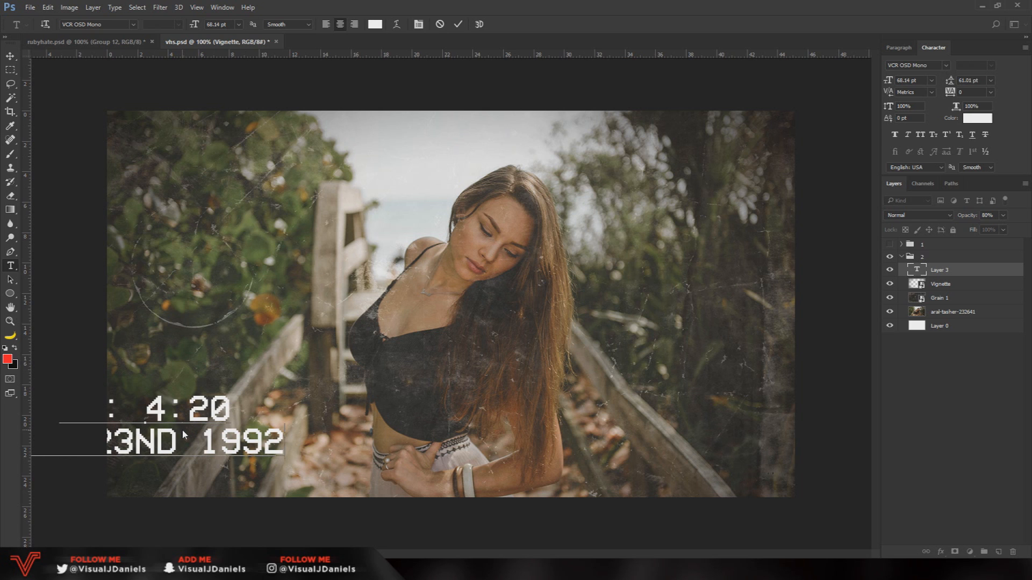
Left-align both lines of the timestamp text and position it inside the photo's lower-left corner
click(10, 55)
drag(140, 423, 265, 444)
click(10, 265)
click(347, 471)
key(ctrl+a)
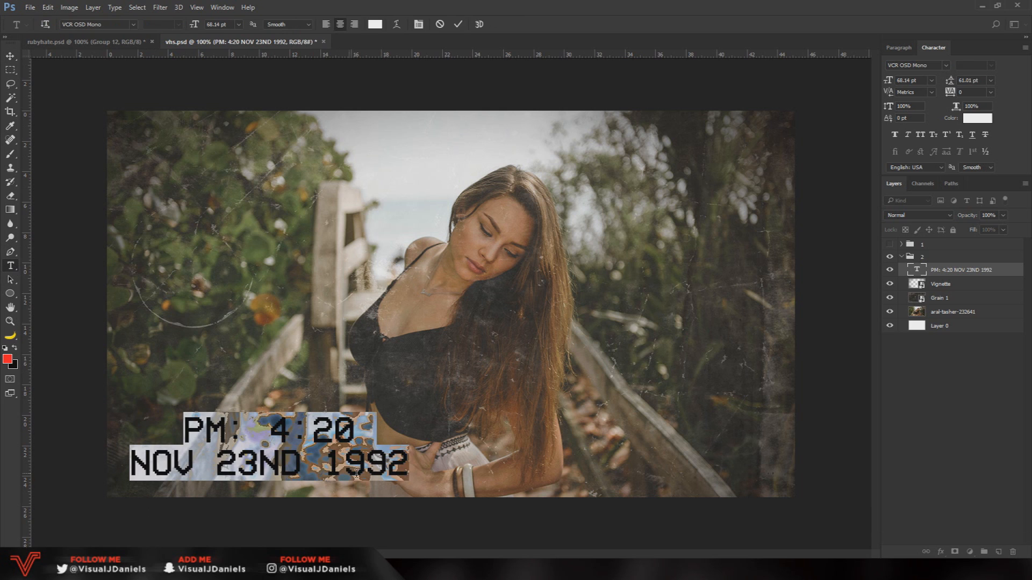
click(326, 25)
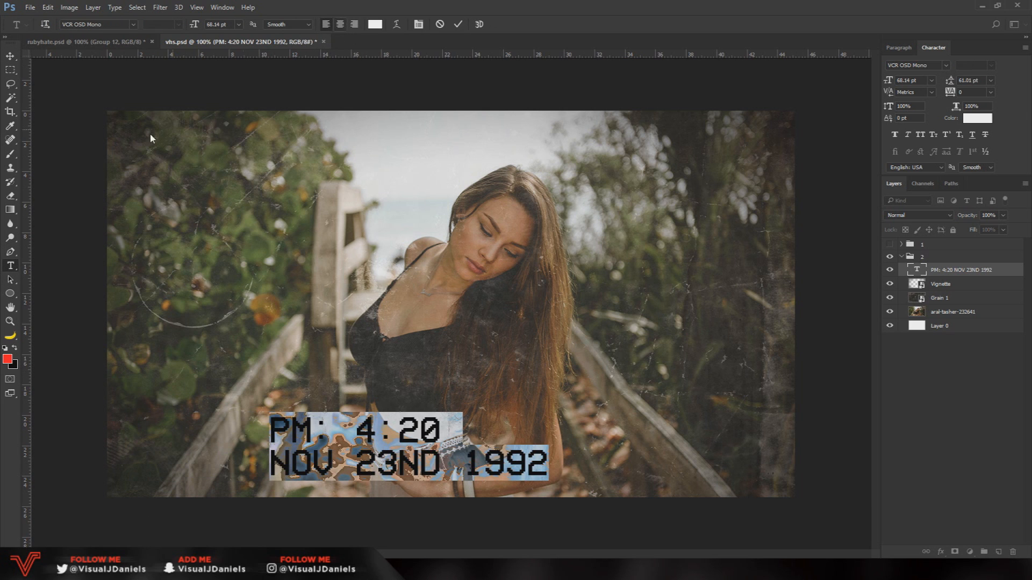
click(10, 56)
drag(352, 402, 199, 403)
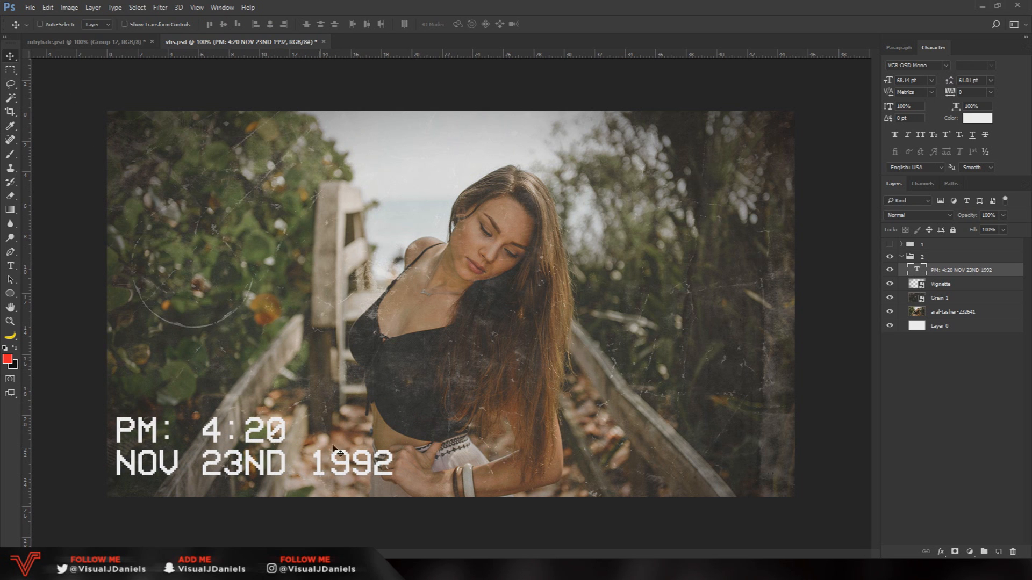
Scale the timestamp text proportionally to about 87.5%, keeping its lower-left corner in place
key(ctrl+t)
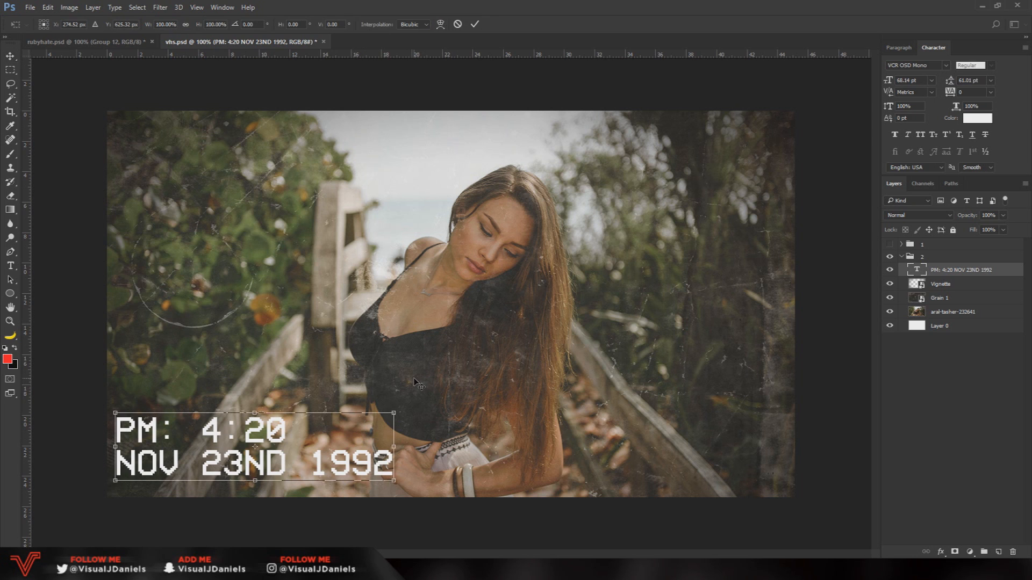
drag(396, 412, 359, 420)
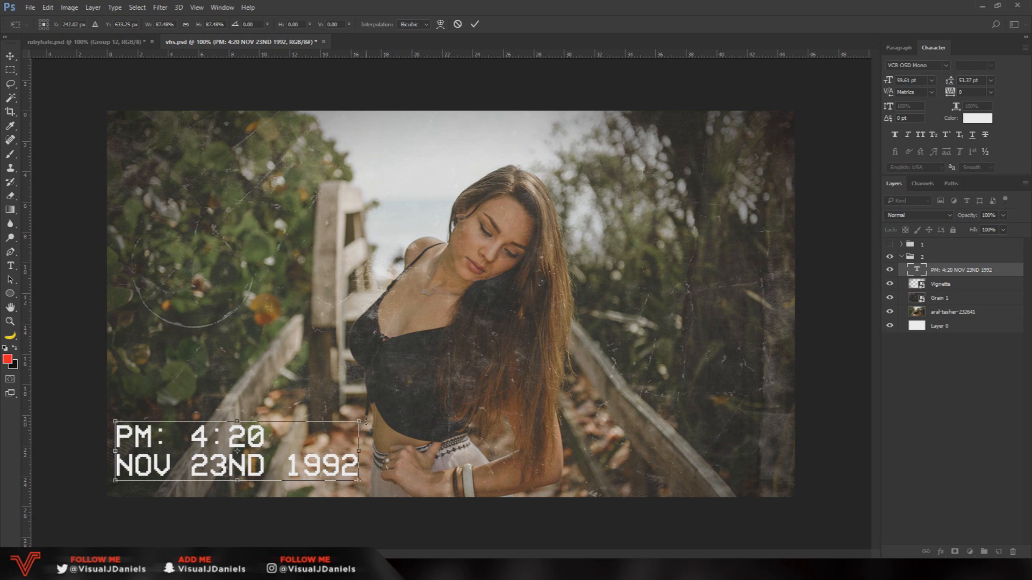
key(Return)
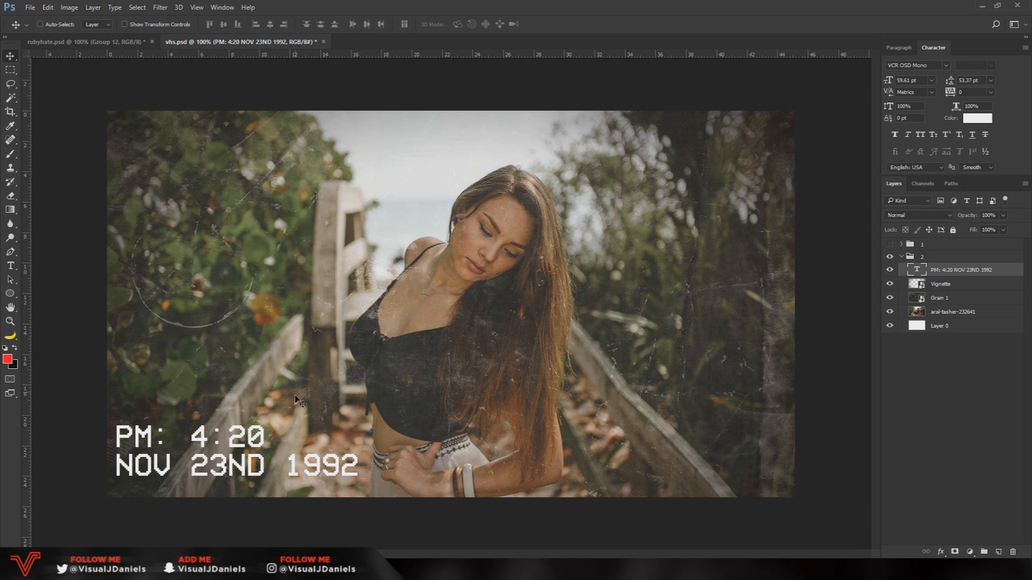
Duplicate the timestamp text layer and hide the original text layer
click(946, 285)
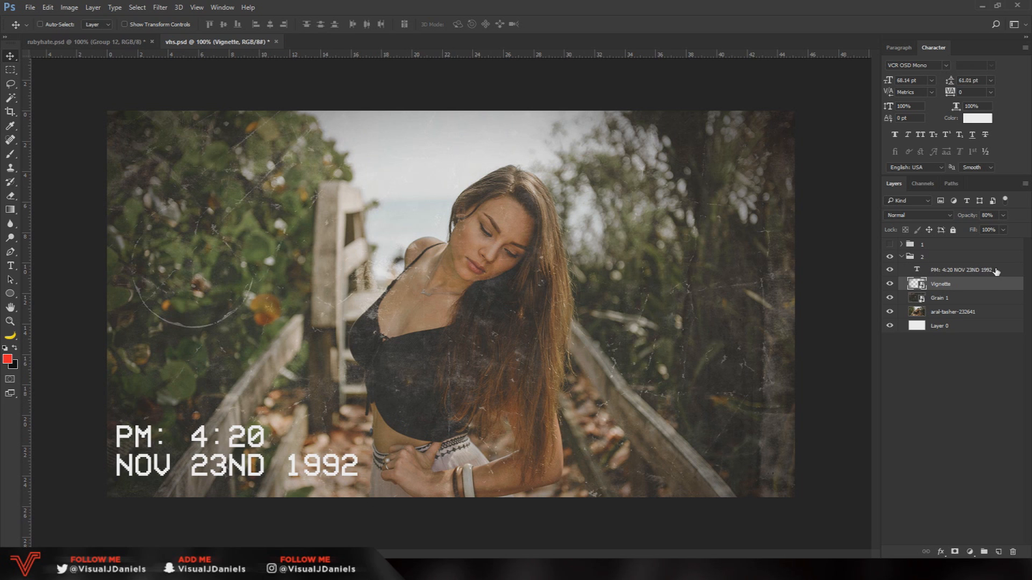
click(996, 271)
key(ctrl)
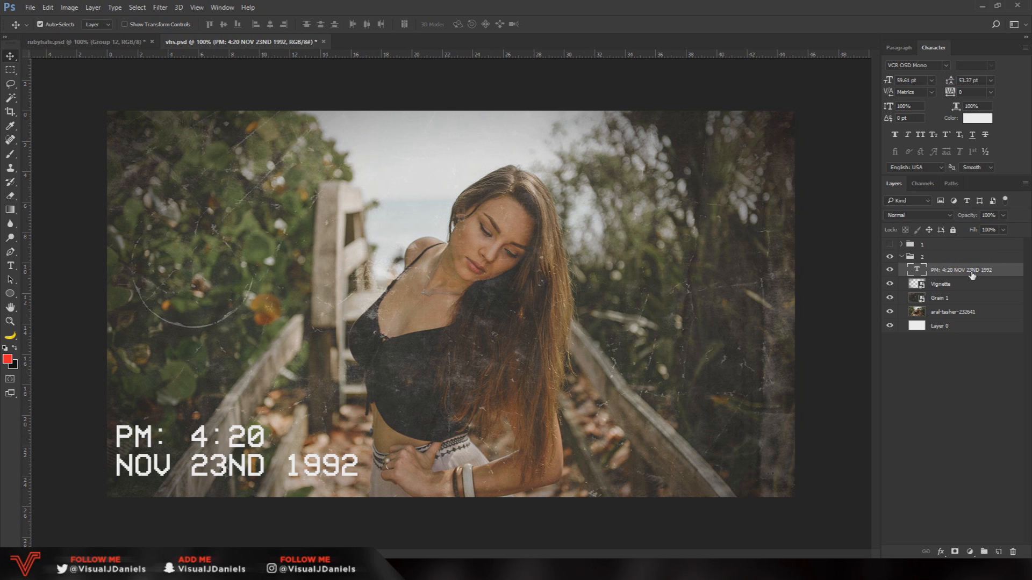
key(ctrl+j)
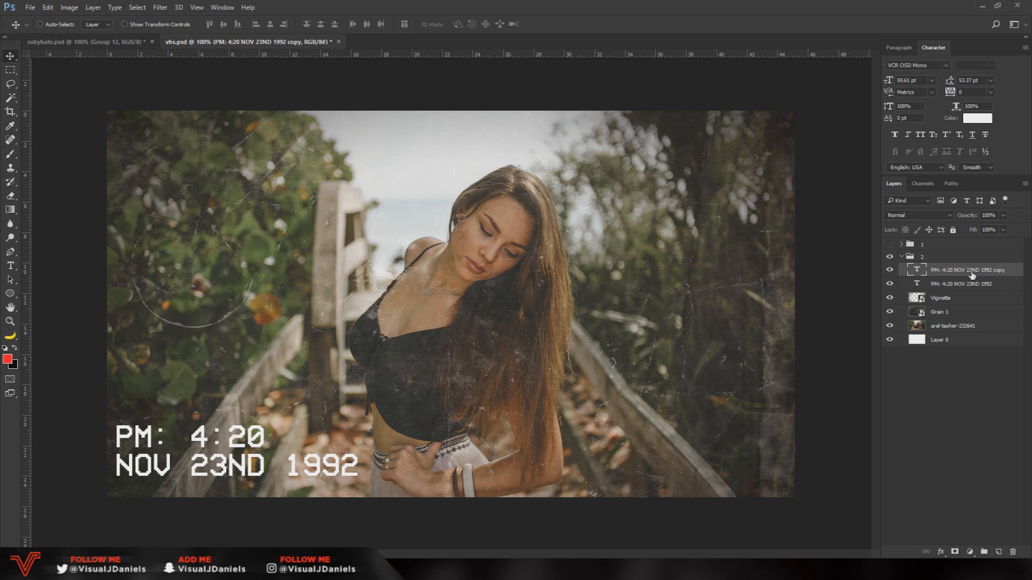
click(889, 285)
Rasterize the type of the duplicated timestamp layer, leaving the original text layer hidden
right_click(1012, 272)
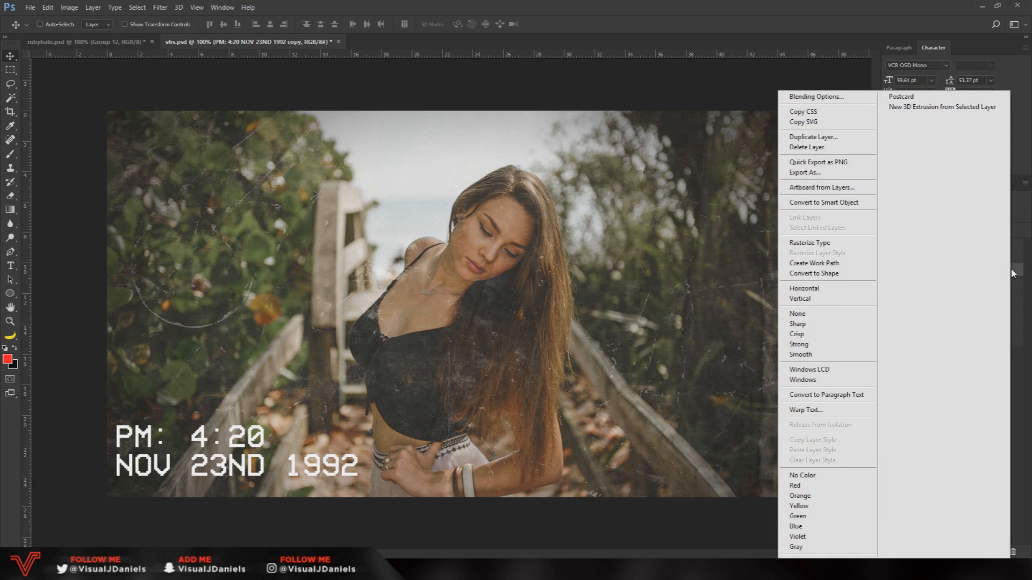
click(841, 251)
click(889, 270)
click(889, 270)
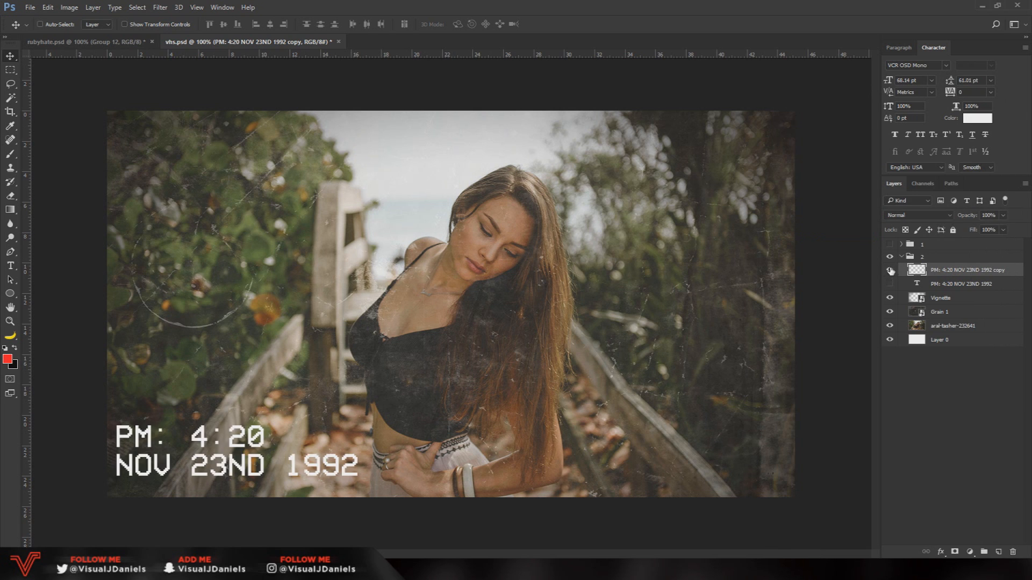
click(890, 283)
Place the Grain 2 image from the Mini VHS Pack folder over the timestamp in the photo's lower-left corner
click(103, 570)
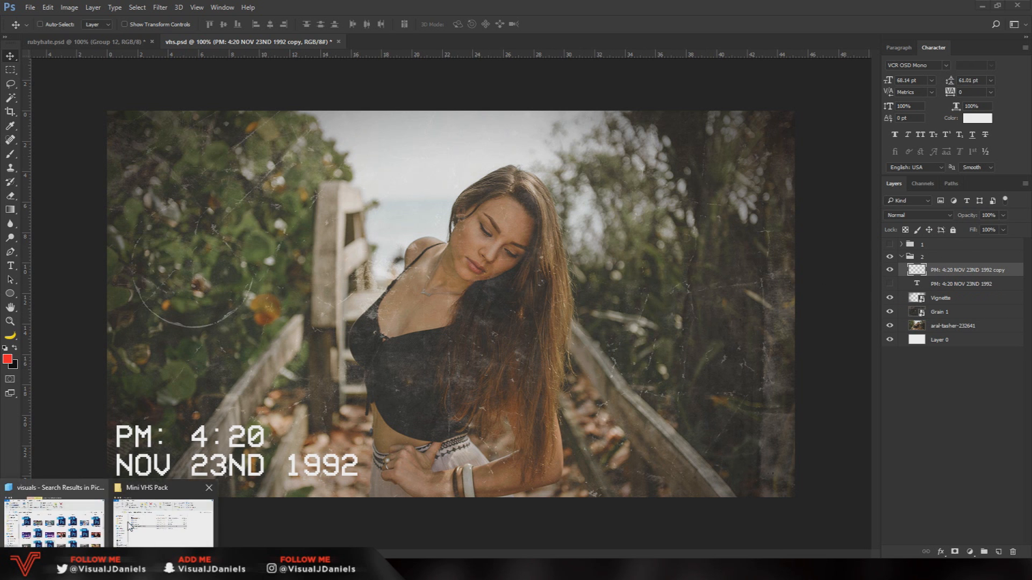
click(138, 517)
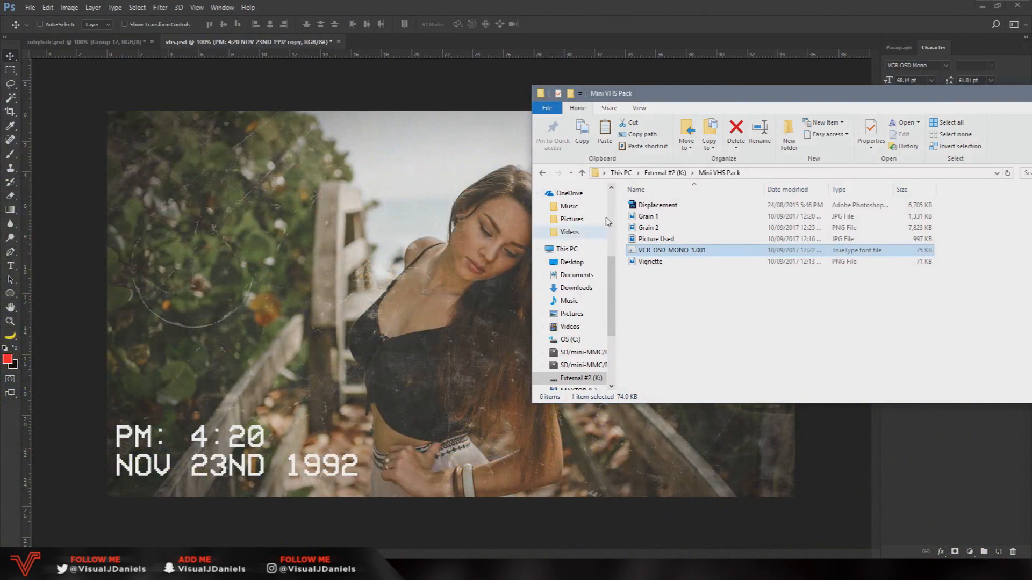
click(659, 228)
drag(661, 231, 286, 262)
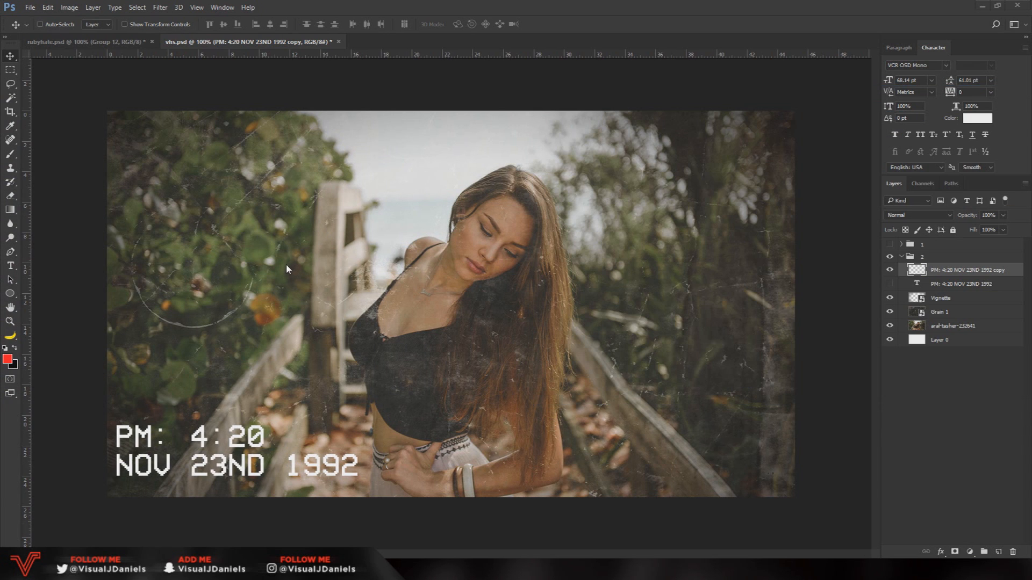
drag(506, 277, 284, 401)
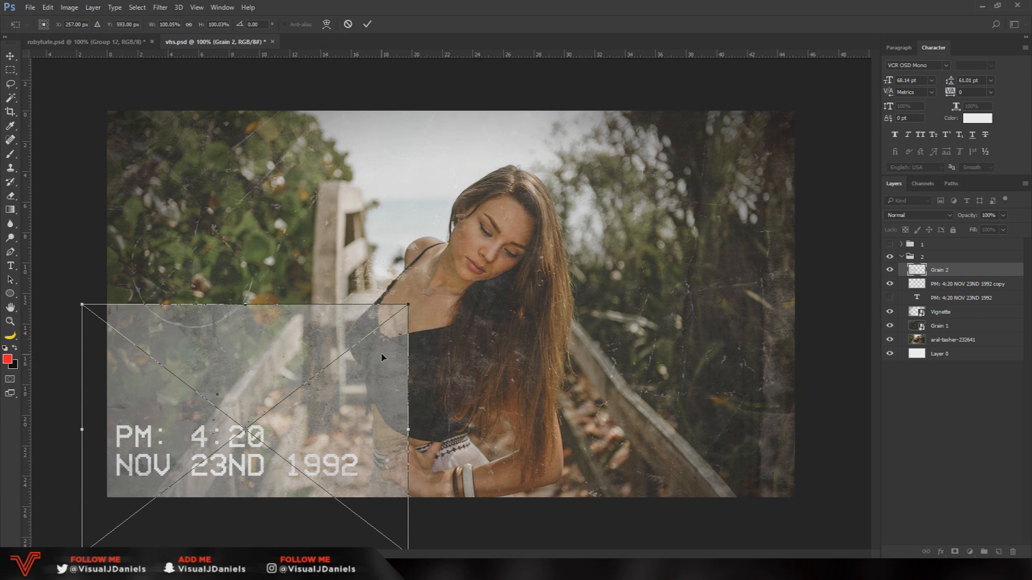
key(Return)
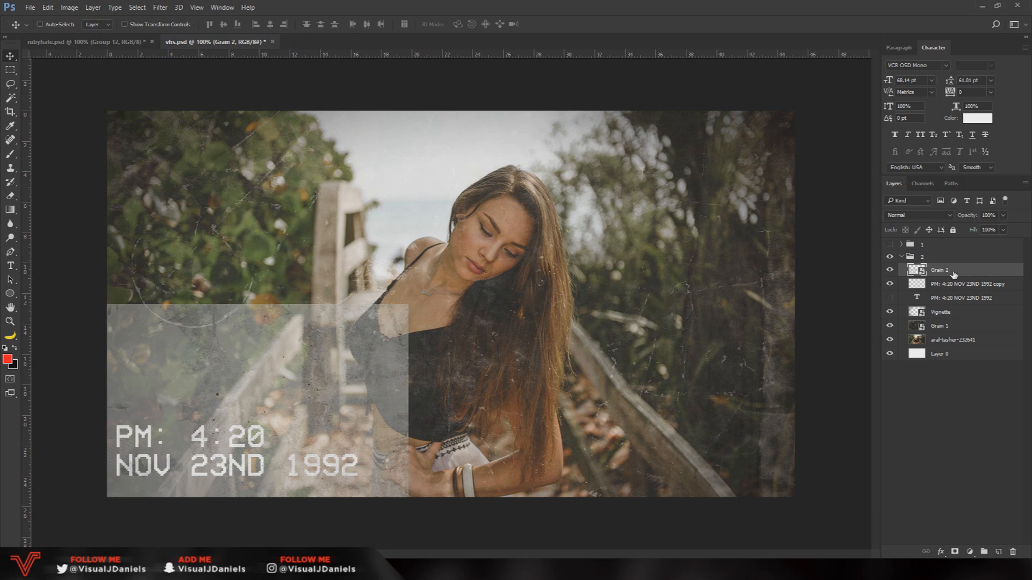
Clip the Grain 2 layer to the rasterized timestamp and compare the lettering with and without the grain
right_click(968, 275)
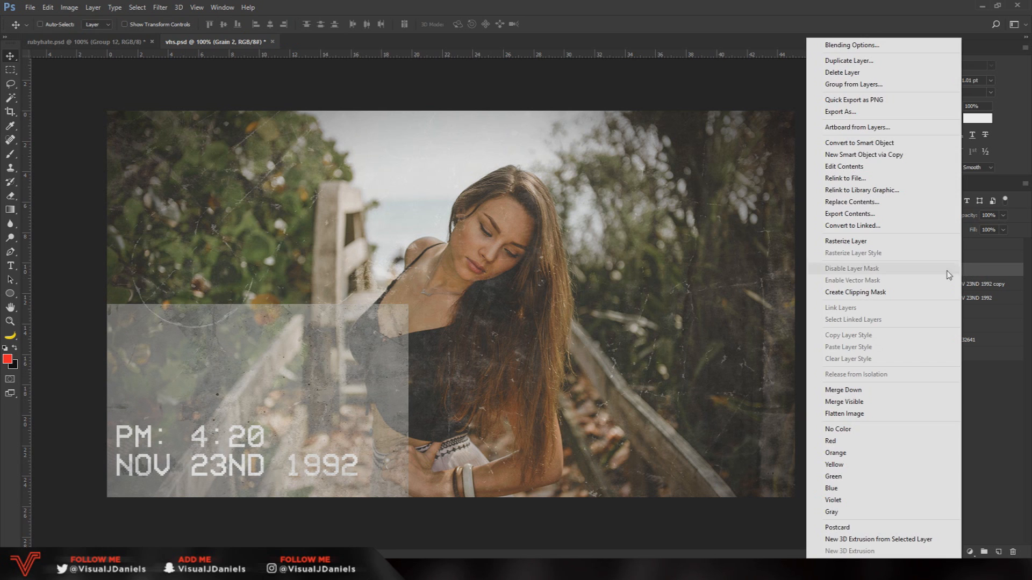
click(890, 296)
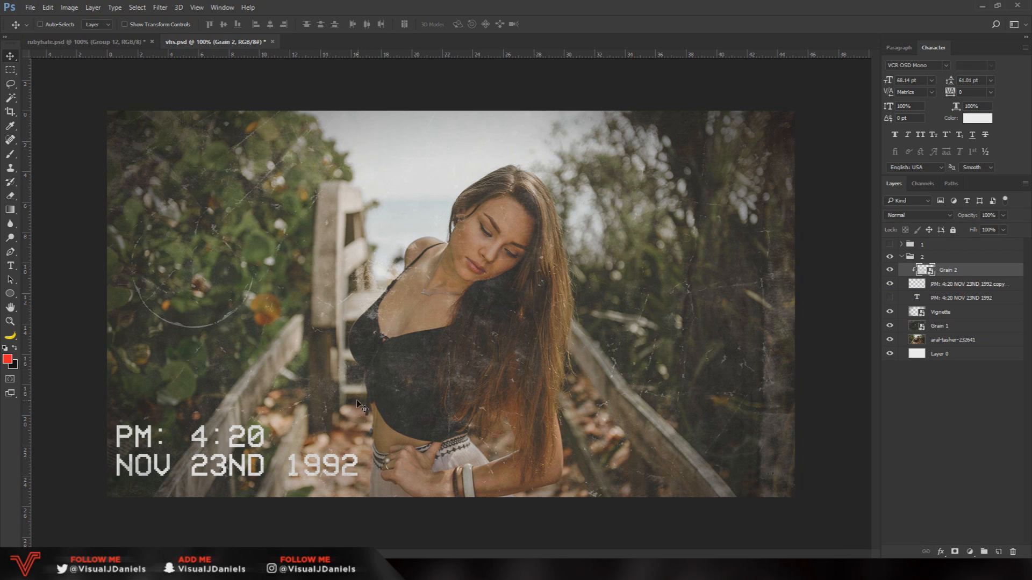
key(ctrl+t)
key(ctrl+plus)
scroll(462, 516, down, 4)
drag(441, 557, 322, 557)
click(890, 270)
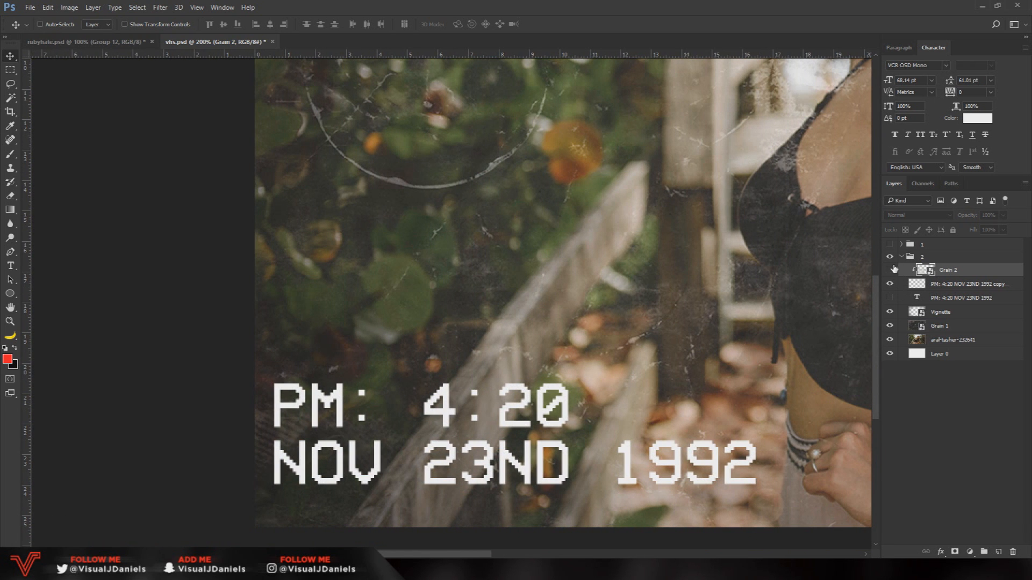
click(891, 270)
key(ctrl)
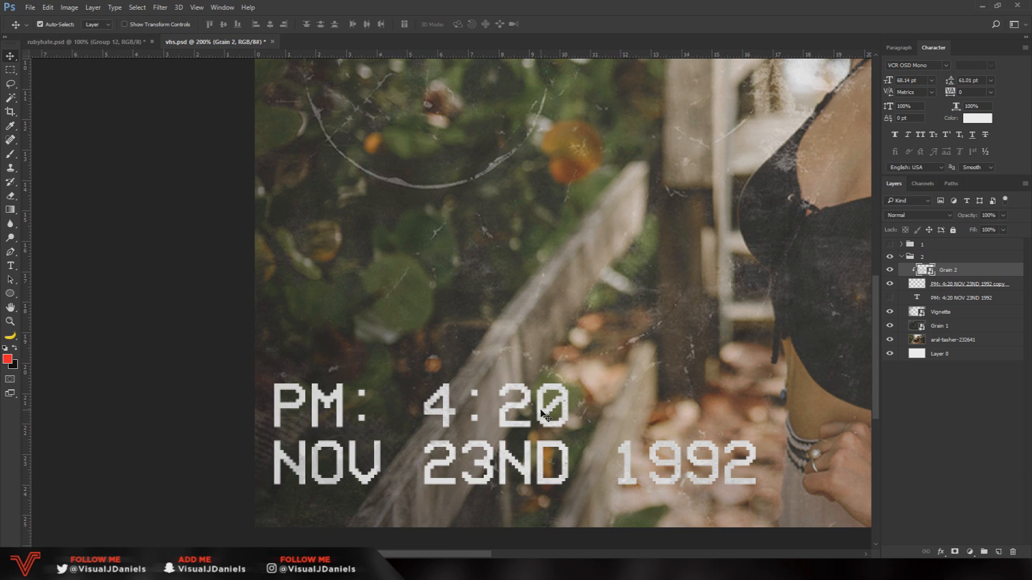
Reposition the clipped Grain 2 texture over the timestamp lettering with Free Transform
key(ctrl+minus)
key(ctrl+t)
drag(242, 425, 271, 366)
key(Return)
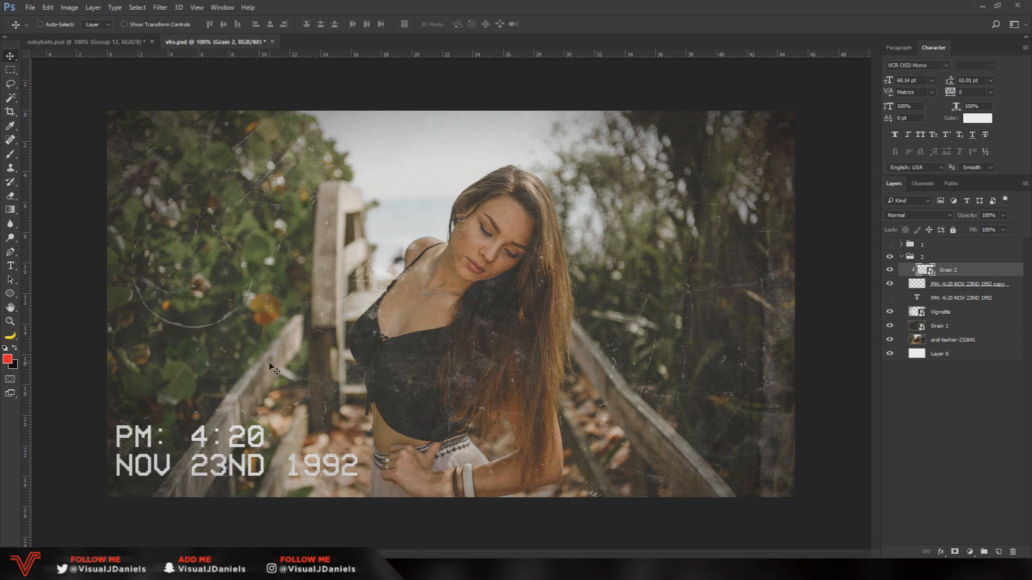
Add a drop shadow to the rasterized timestamp layer with 40% opacity and a size of 8 px
click(902, 288)
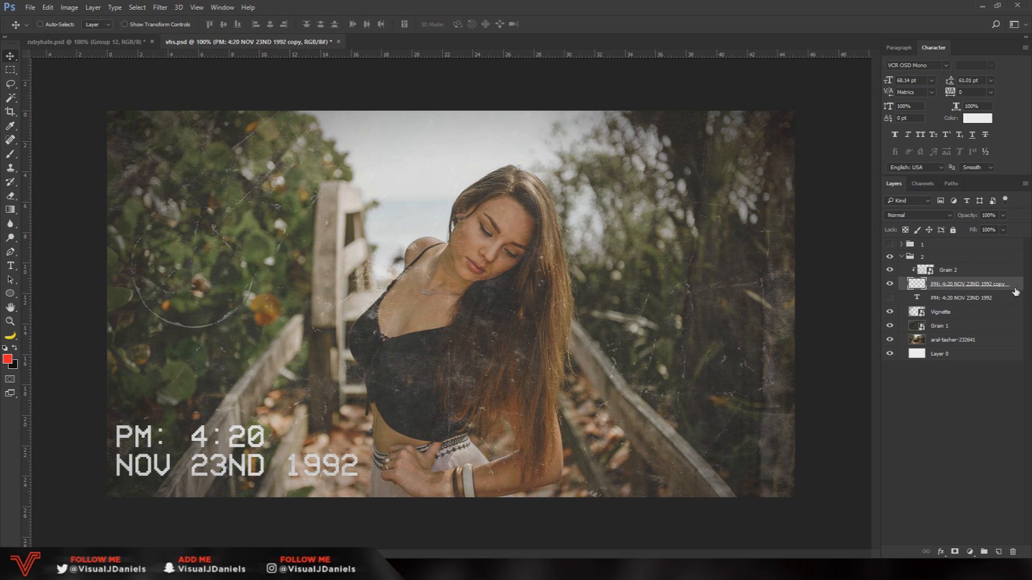
double_click(902, 288)
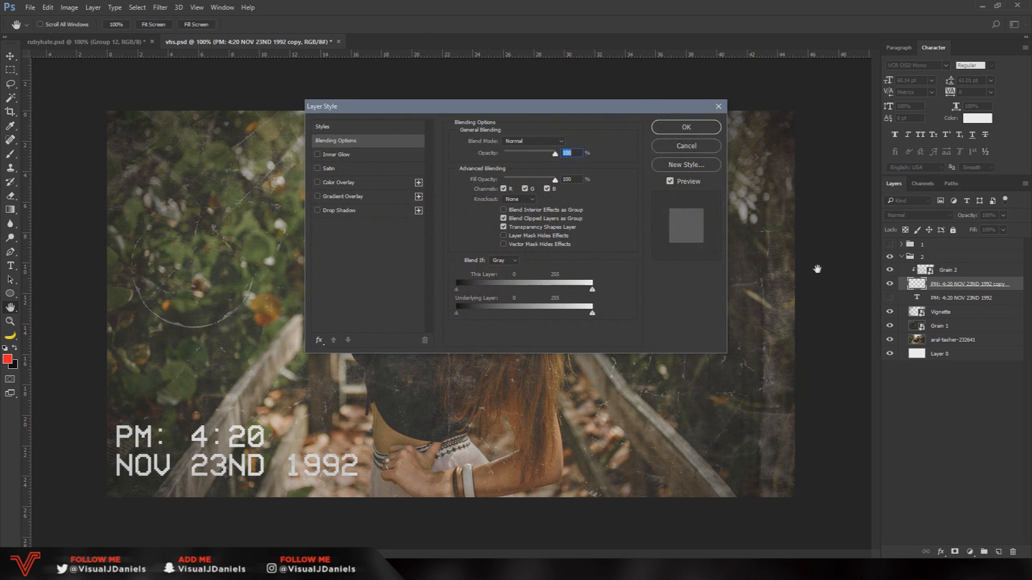
click(668, 247)
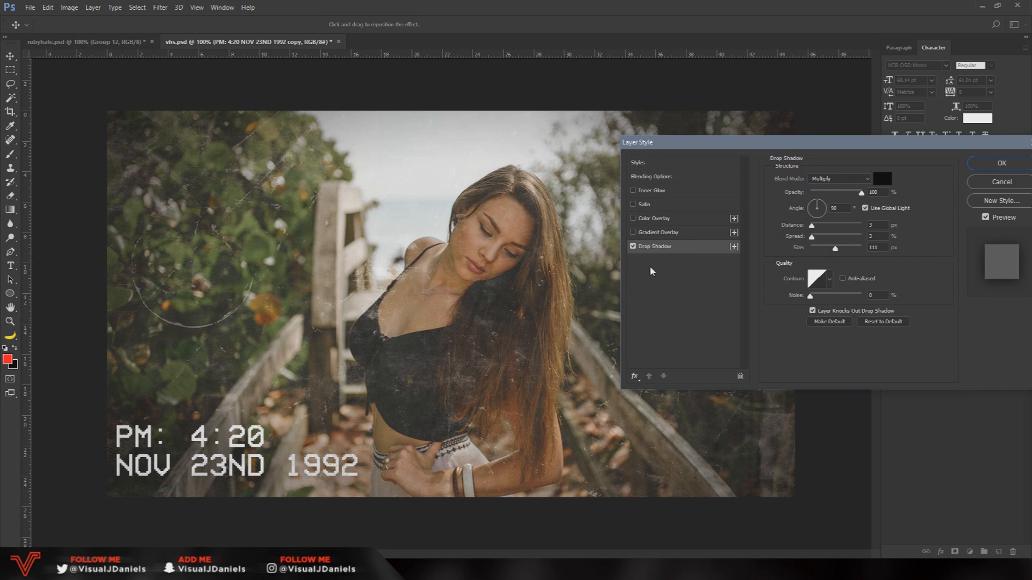
drag(834, 251, 815, 252)
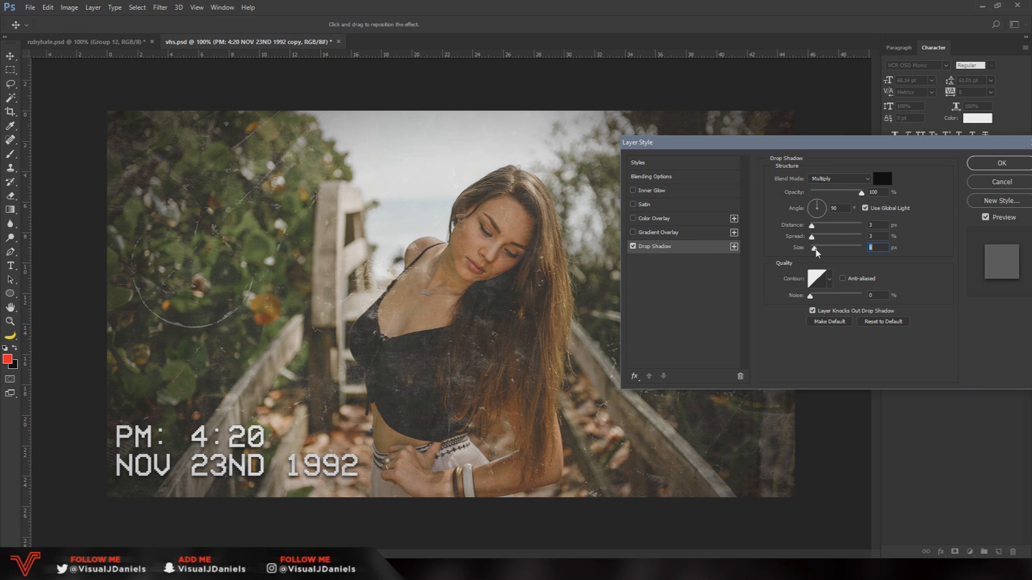
click(840, 191)
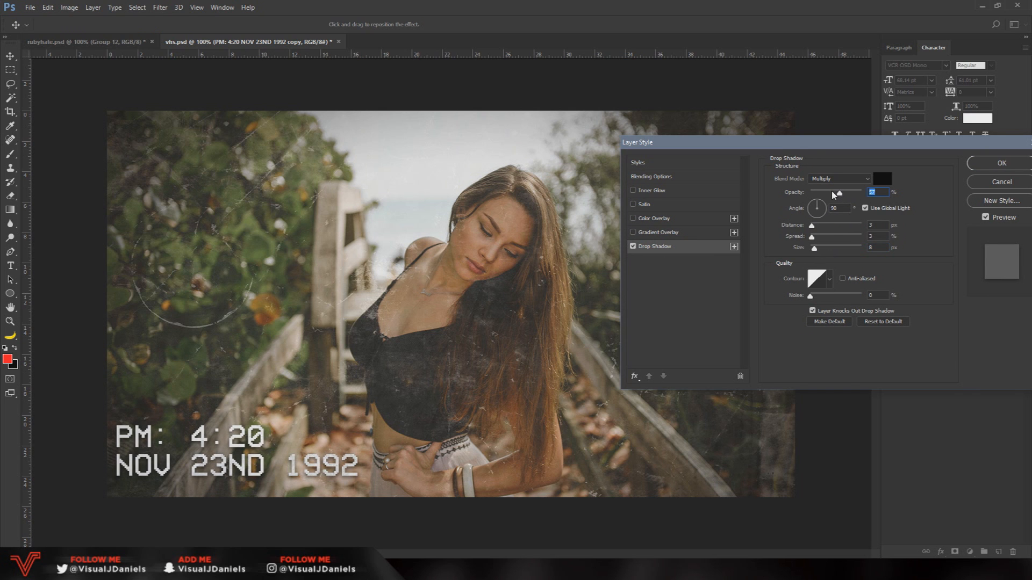
click(832, 192)
text(40)
drag(774, 143, 419, 184)
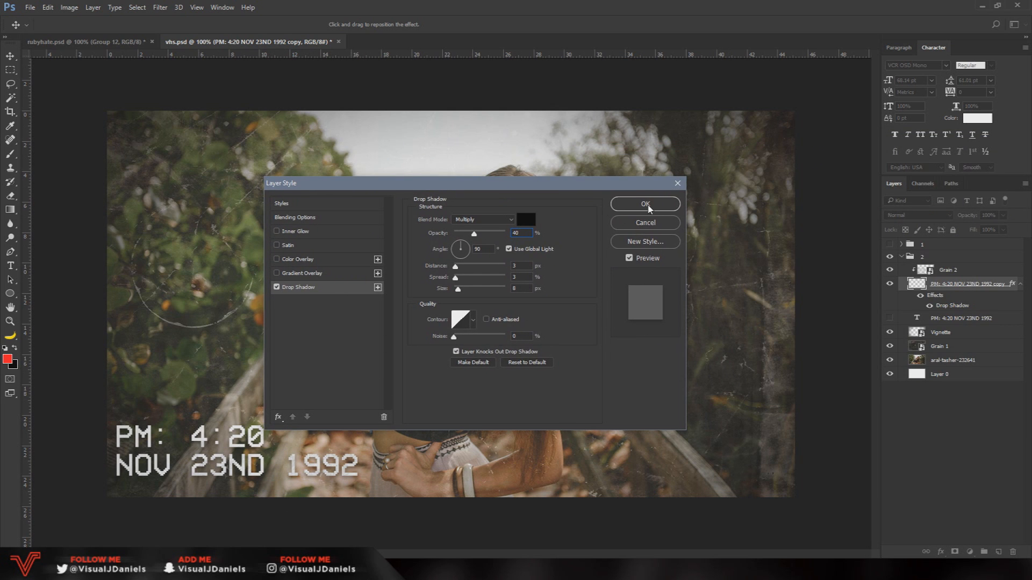
click(645, 205)
Group all layers from Grain 2 down to Layer 0 and merge a duplicate of the group into one layer
click(921, 265)
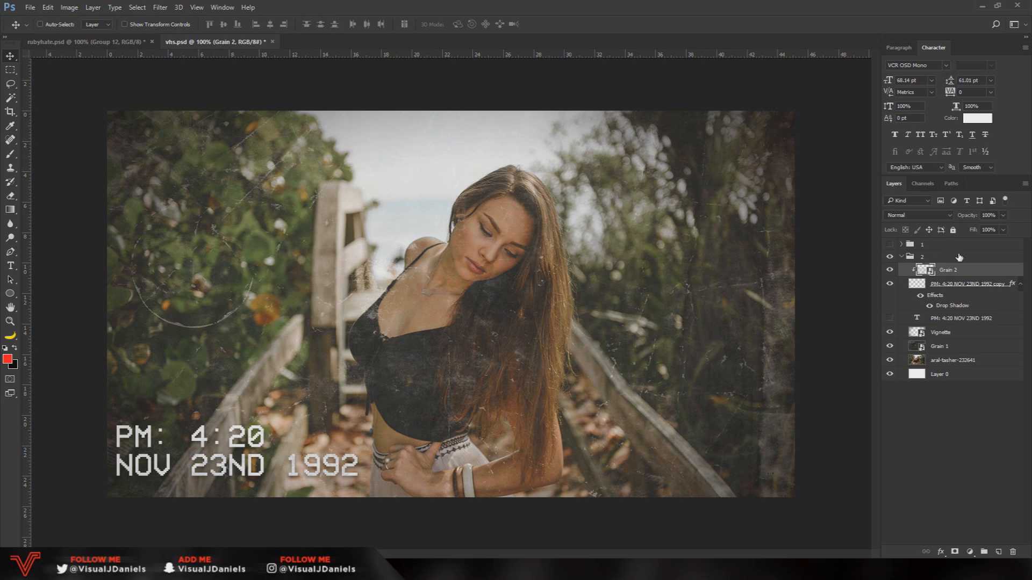
shift+click(949, 372)
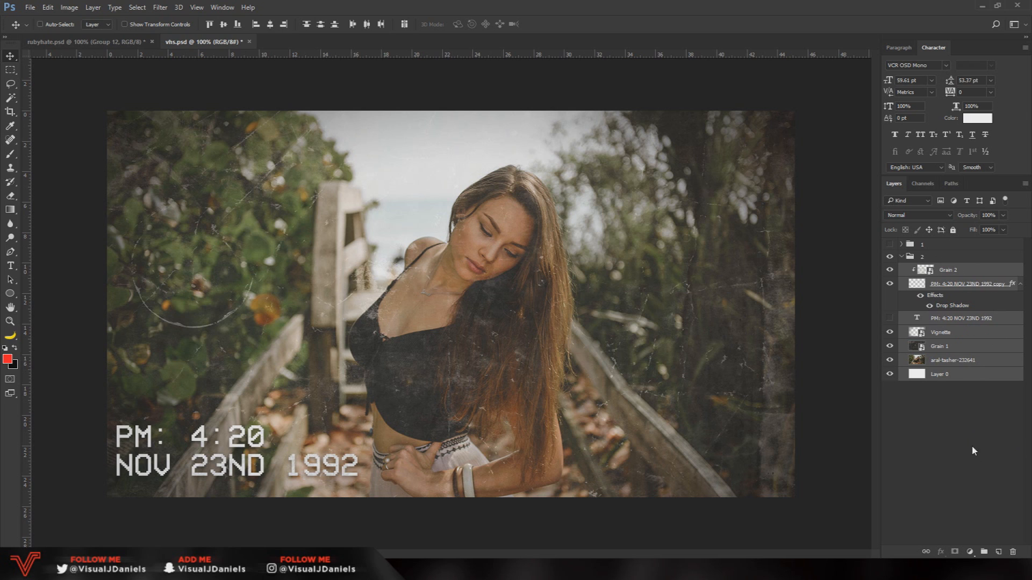
click(985, 552)
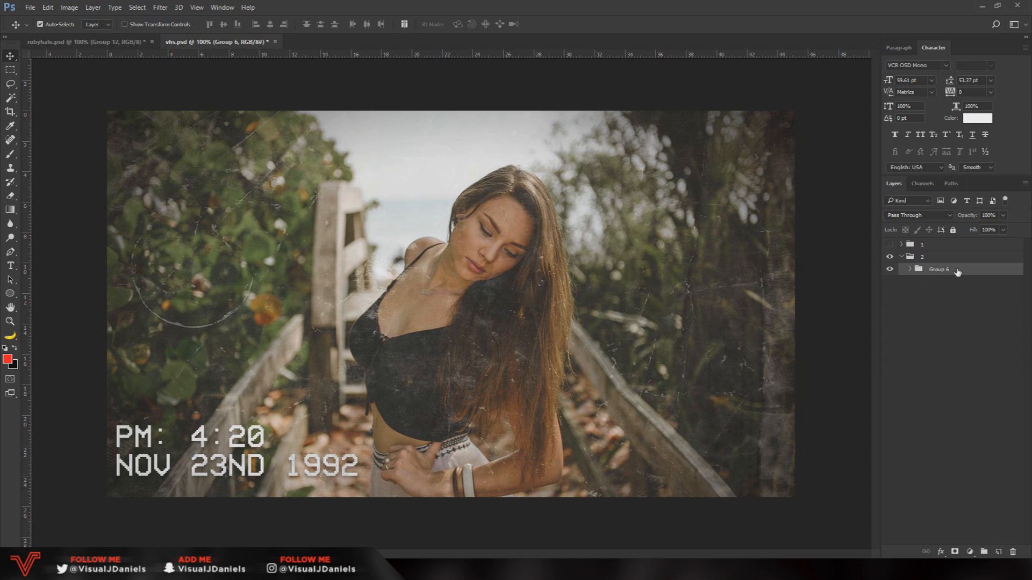
key(ctrl+j)
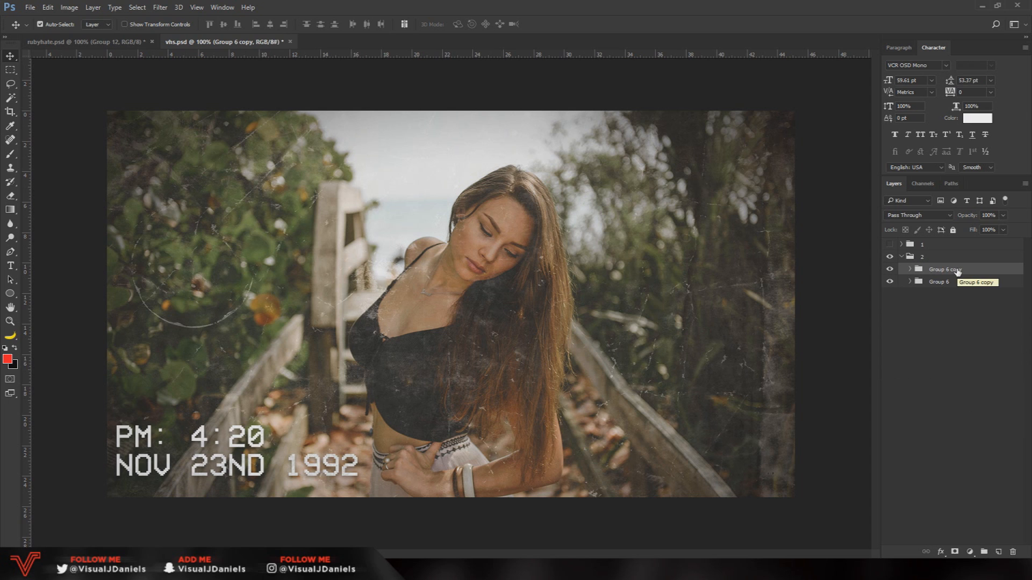
key(ctrl+e)
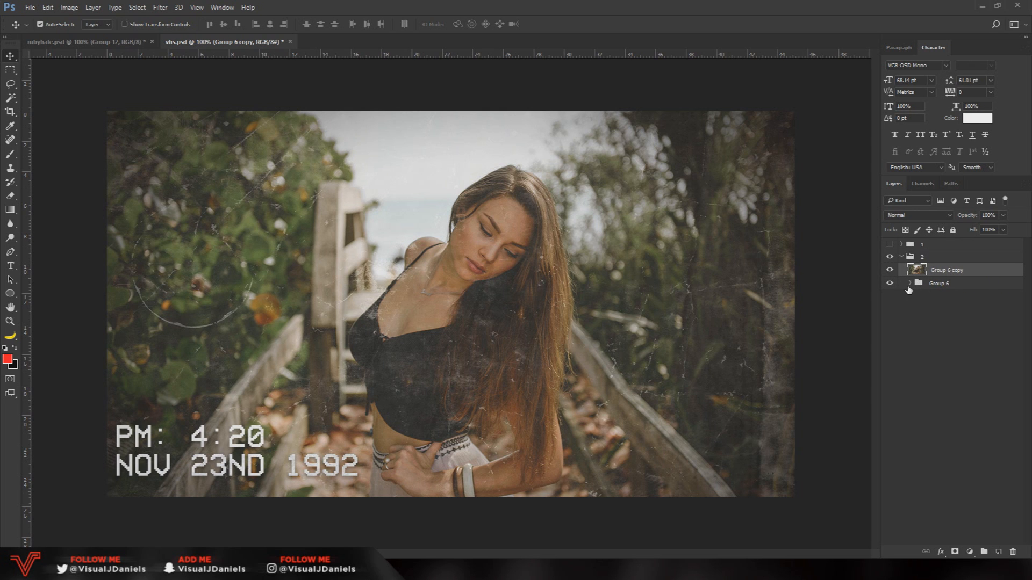
Duplicate the merged layer and apply a High Pass filter with a 1.5-pixel radius to the upper copy
key(ctrl+j)
click(945, 284)
click(964, 272)
click(159, 8)
mouse_move(190, 220)
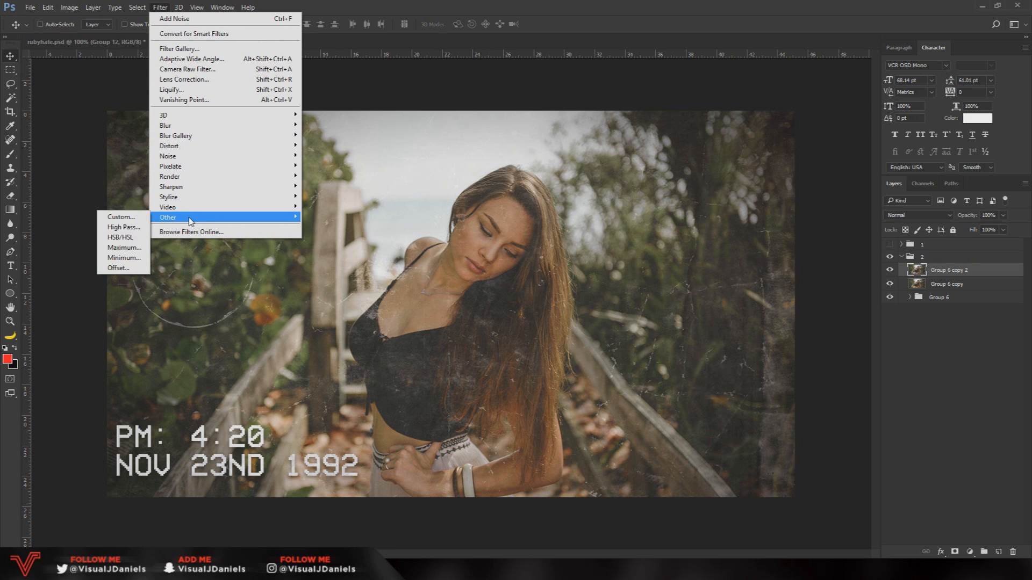
click(124, 227)
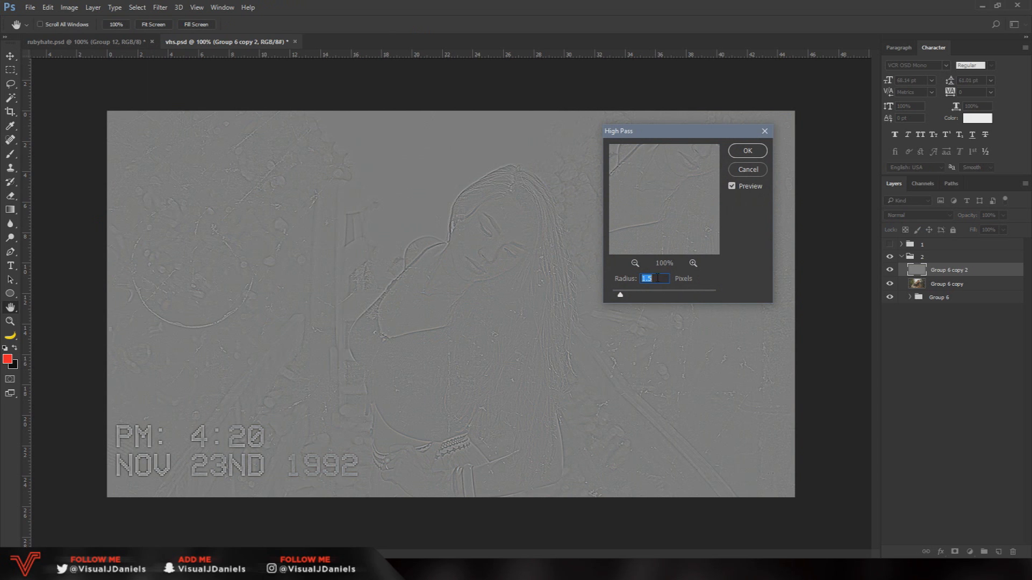
click(747, 152)
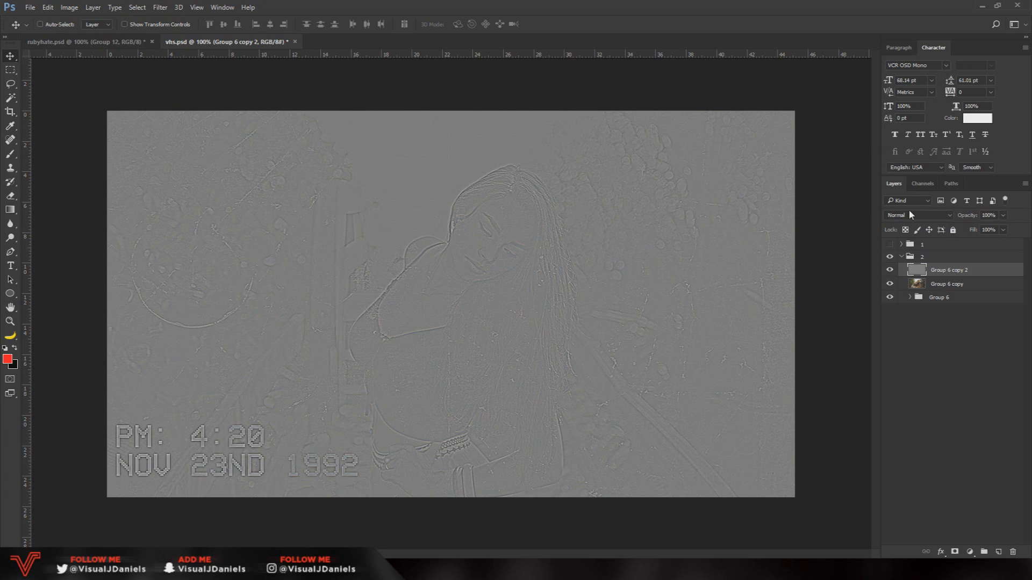
Set the high-pass layer's blend mode to Overlay and merge it with the image layer directly below
click(927, 215)
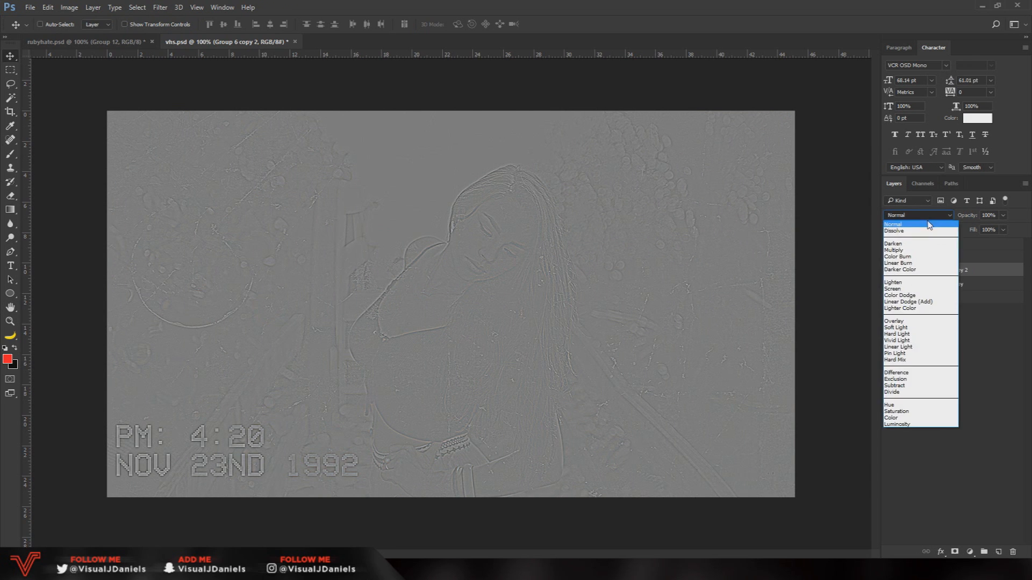
click(919, 322)
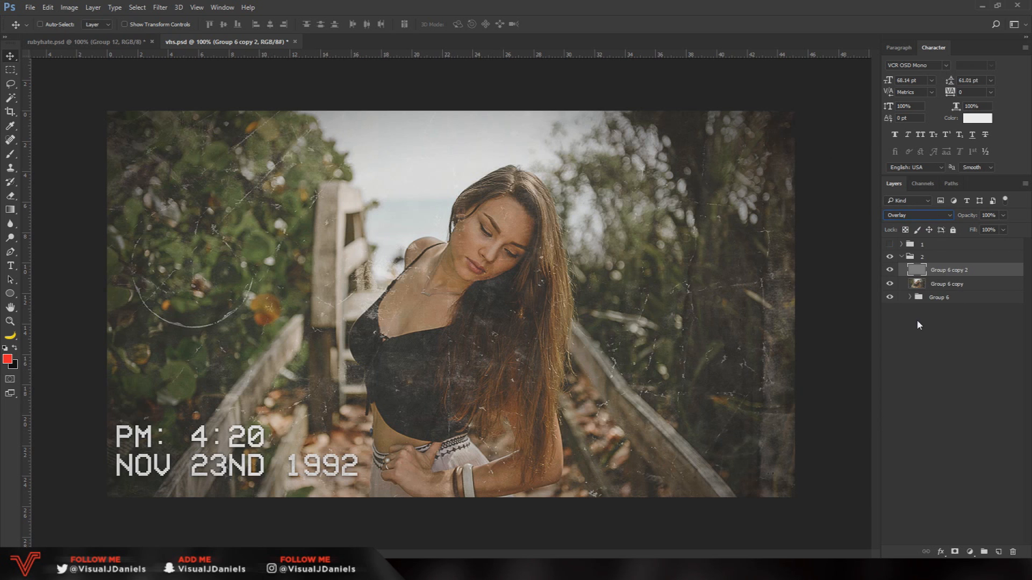
click(889, 269)
click(889, 270)
click(890, 270)
click(890, 270)
ctrl+click(978, 284)
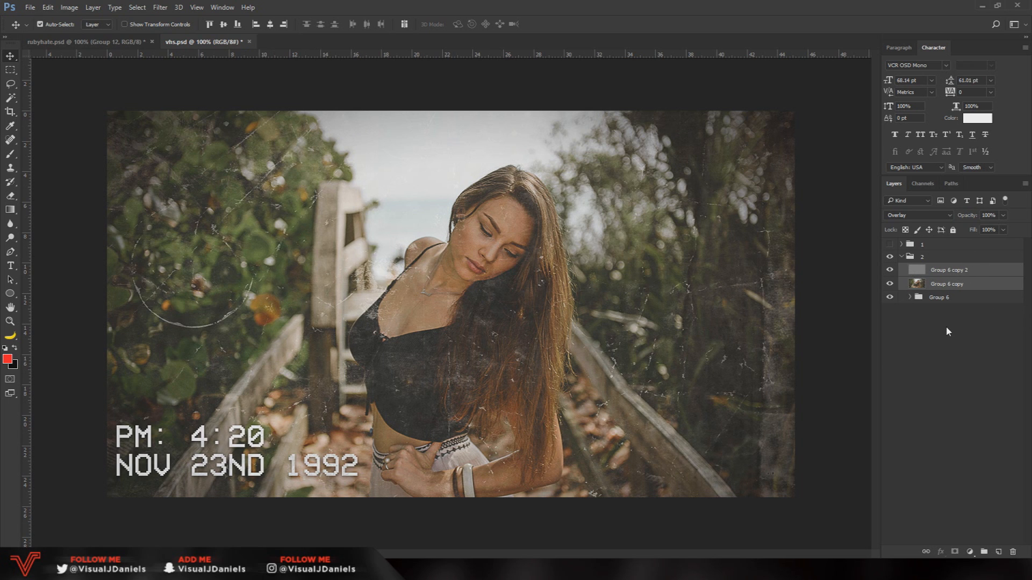
key(ctrl+e)
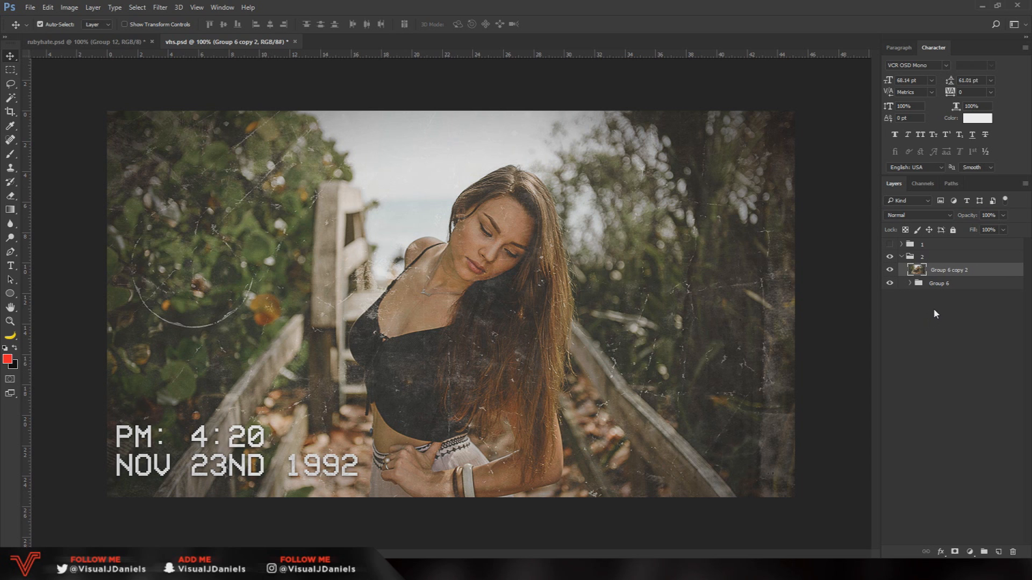
Duplicate the merged image layer and apply a Displace filter with both scales at 10, using the Displacement map from Mini VHS Pack
key(ctrl+j)
click(954, 285)
click(957, 271)
click(160, 7)
mouse_move(178, 146)
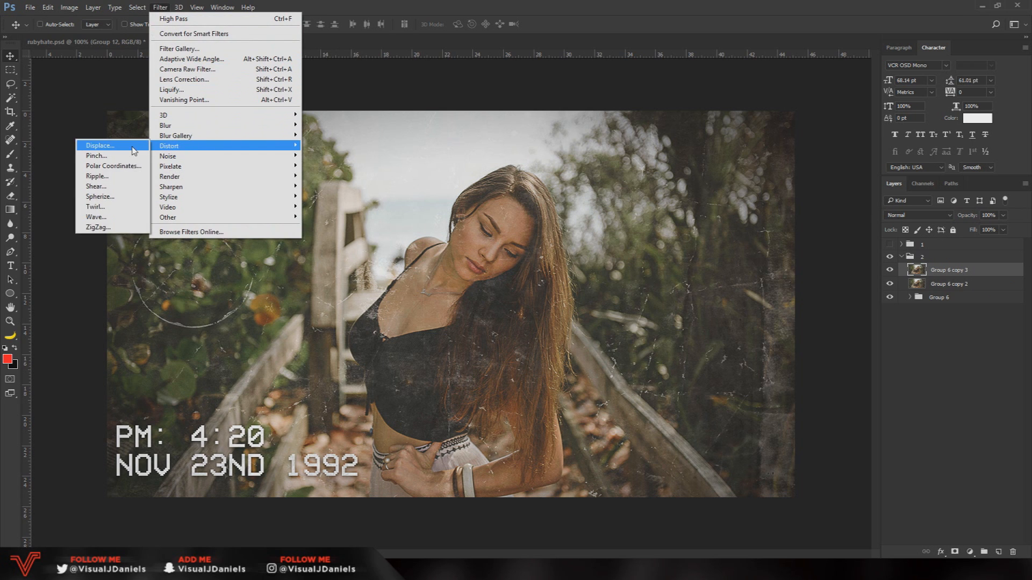
click(100, 146)
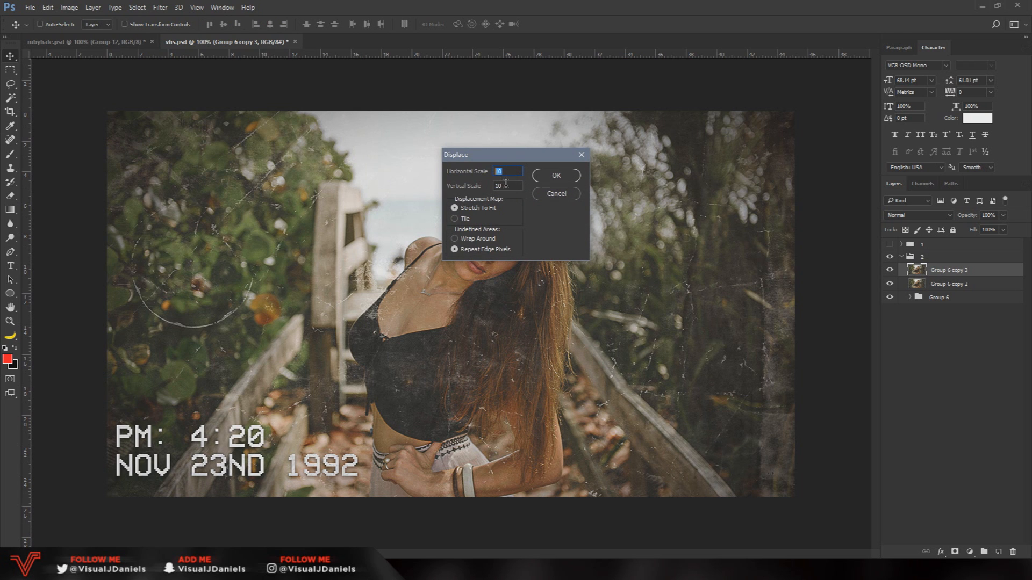
click(564, 176)
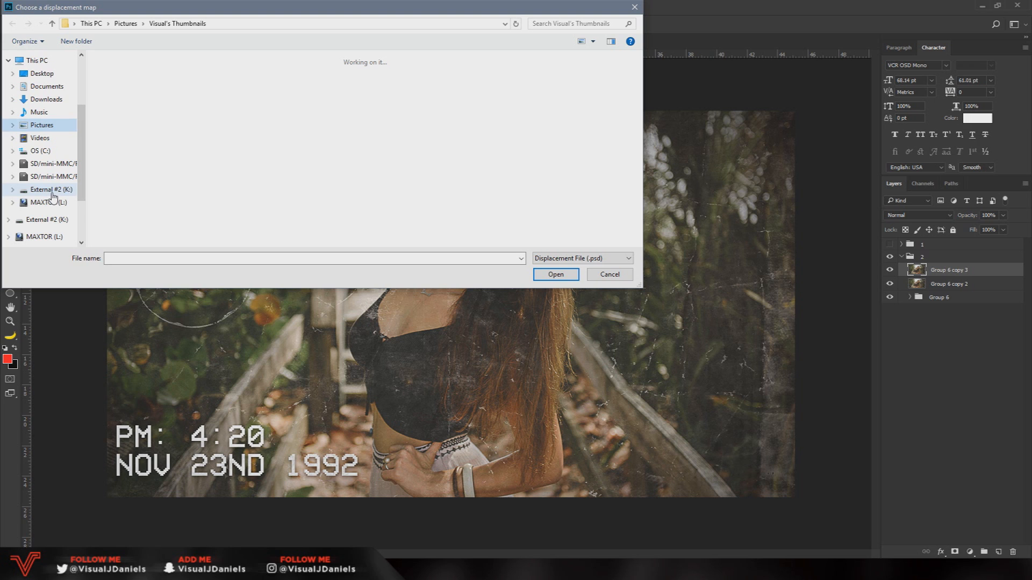
click(51, 190)
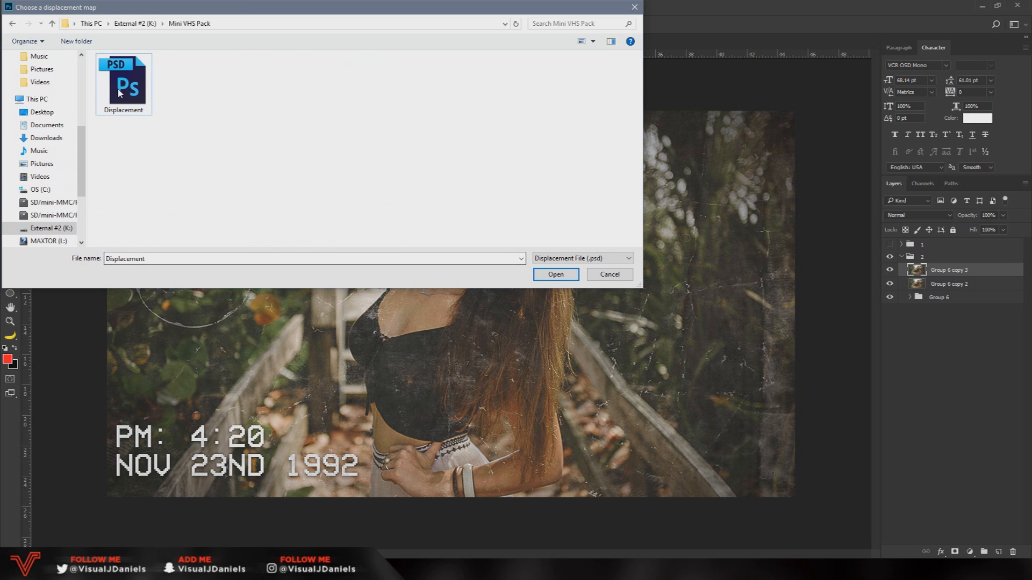
click(565, 276)
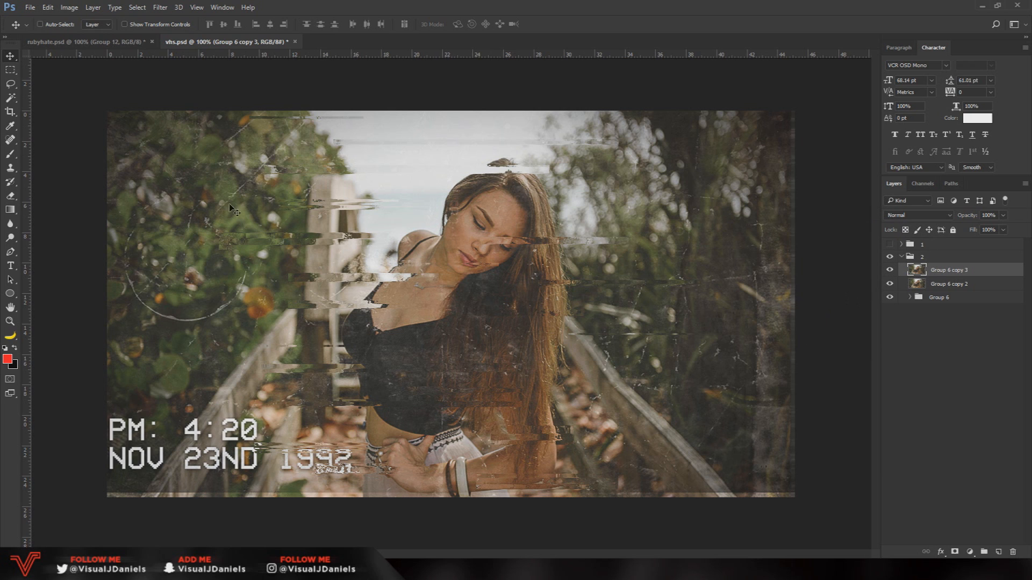
click(11, 196)
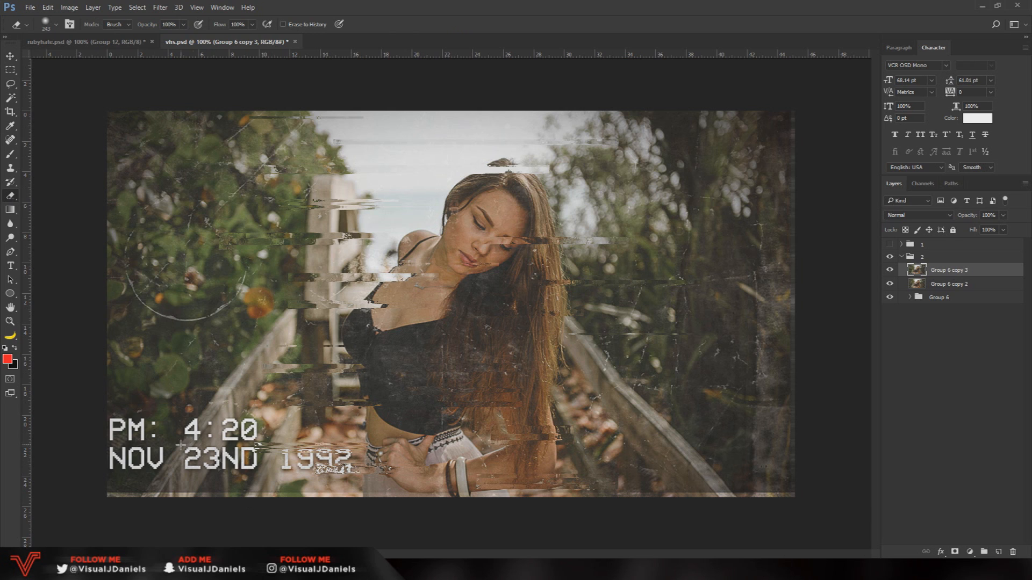
click(219, 500)
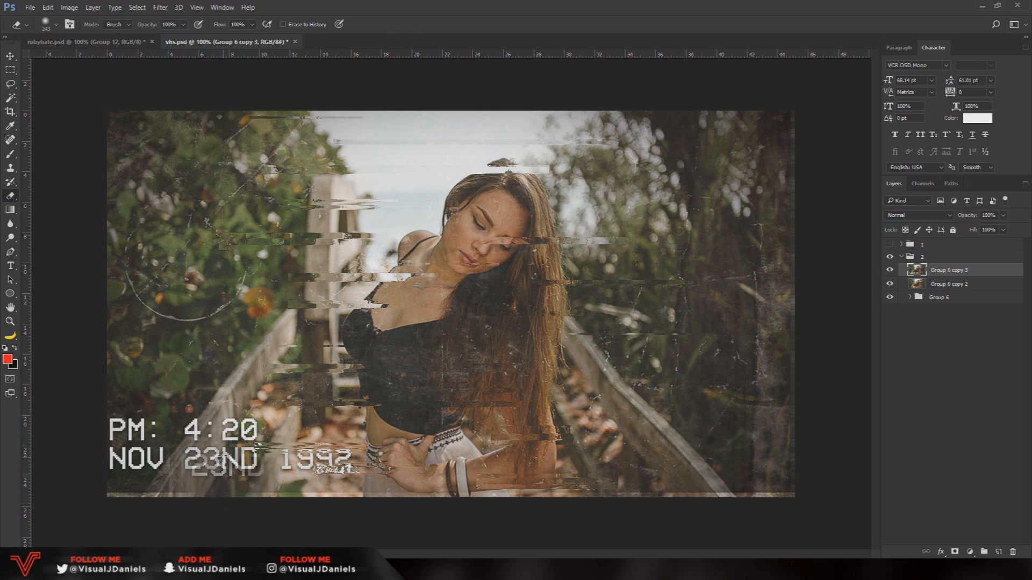
key(ctrl+z)
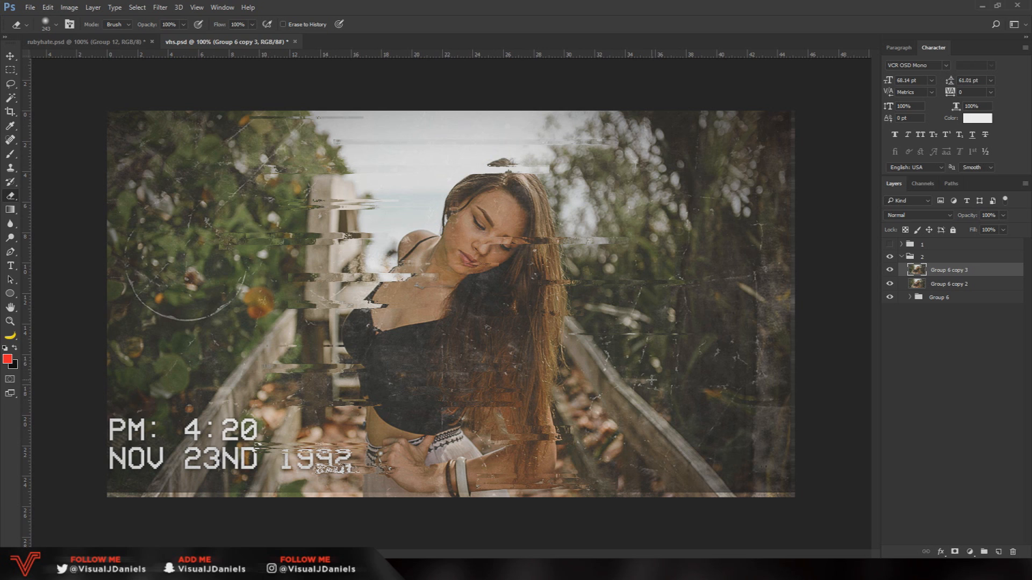
Merge the displaced layer with the image layer directly below and duplicate the merged layer
shift+click(979, 286)
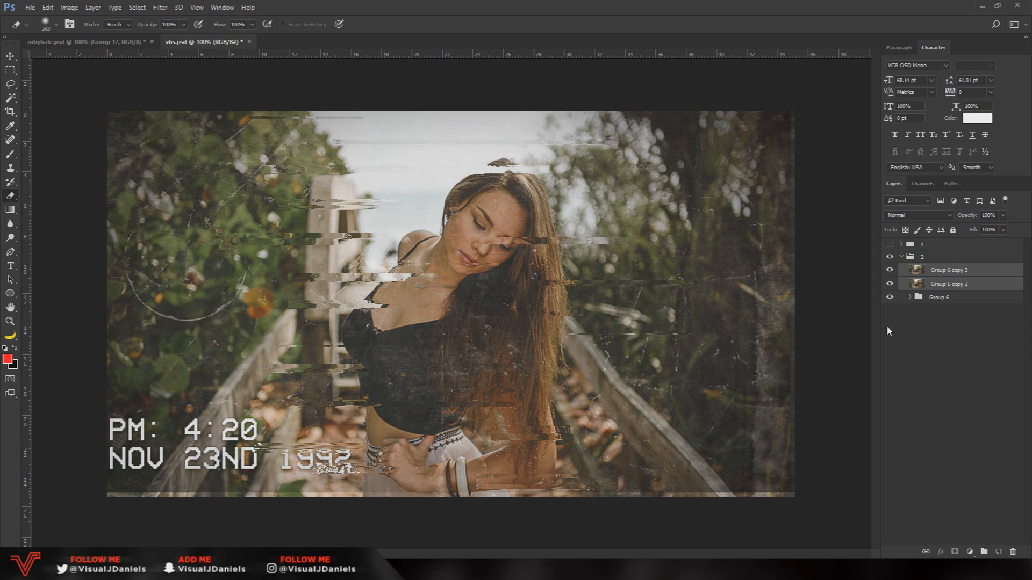
key(ctrl+e)
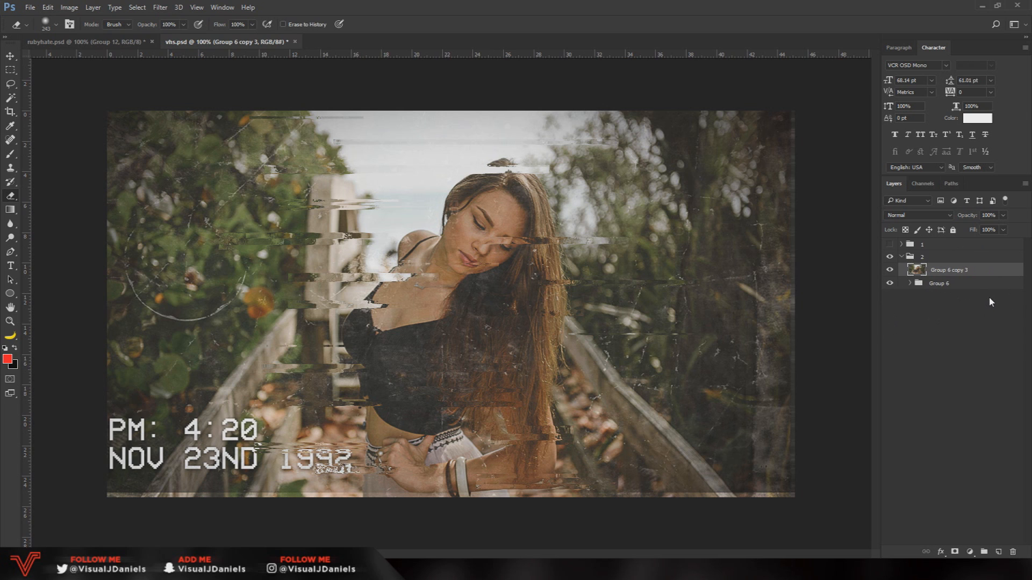
key(ctrl+j)
Add 10% uniform noise to the upper copy of the displaced image layer
click(160, 8)
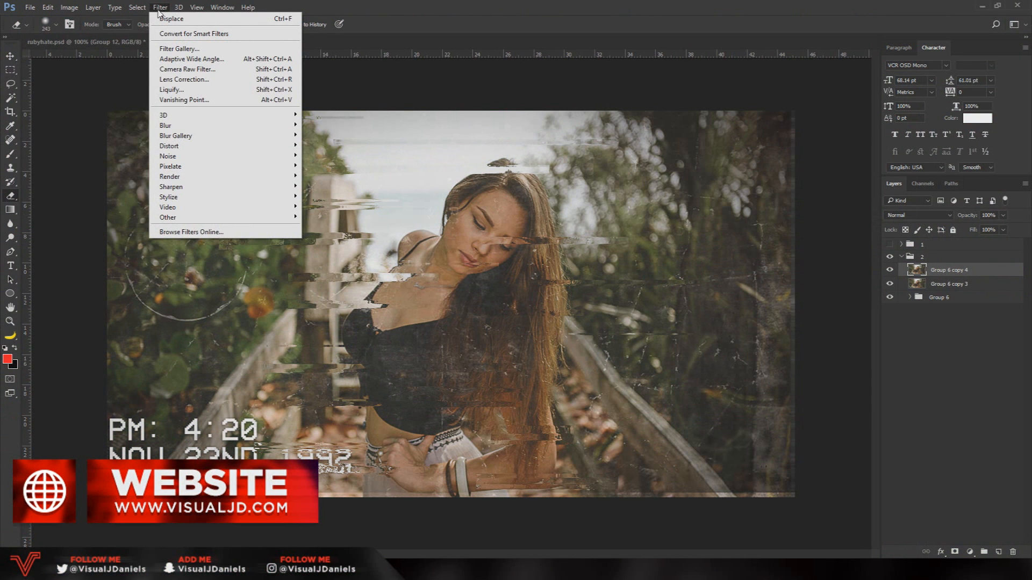
mouse_move(178, 156)
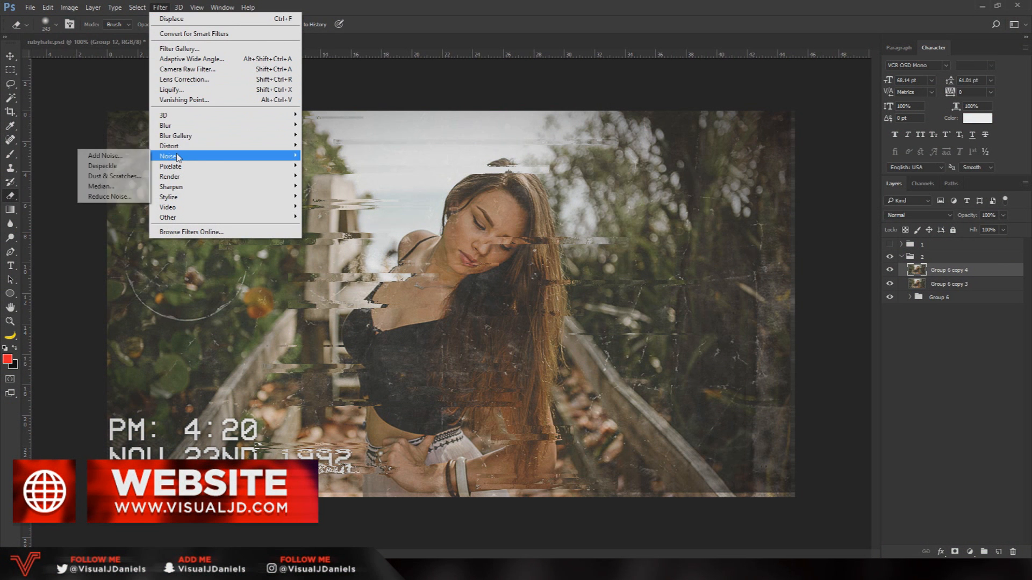
click(104, 156)
drag(627, 281, 622, 264)
text(10)
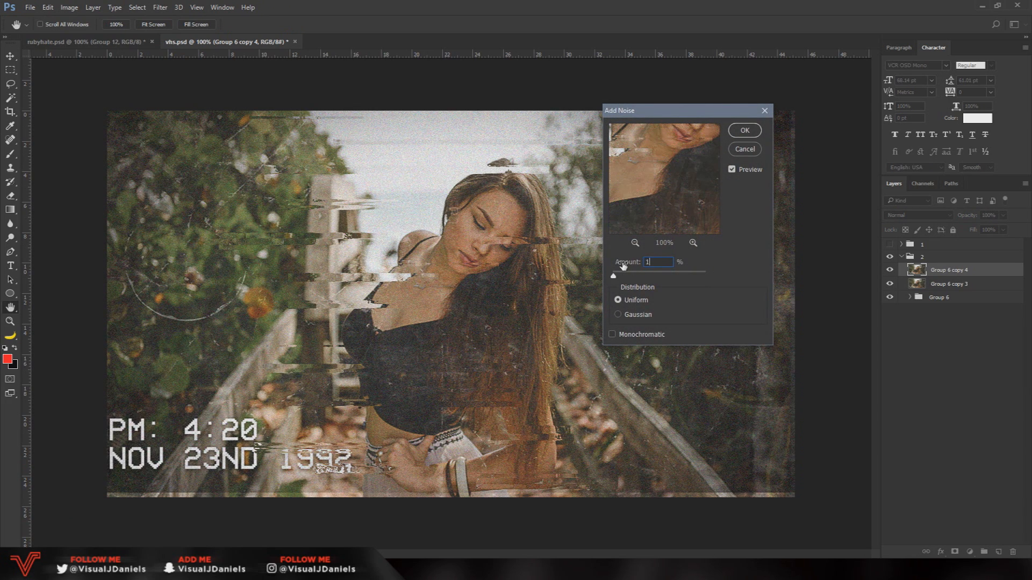
click(752, 132)
key(e)
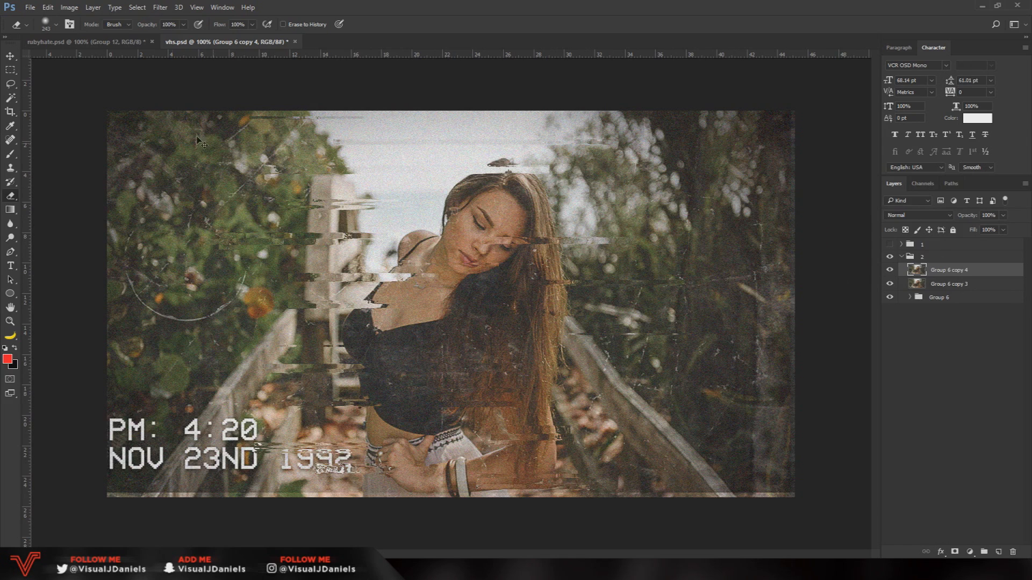
click(12, 56)
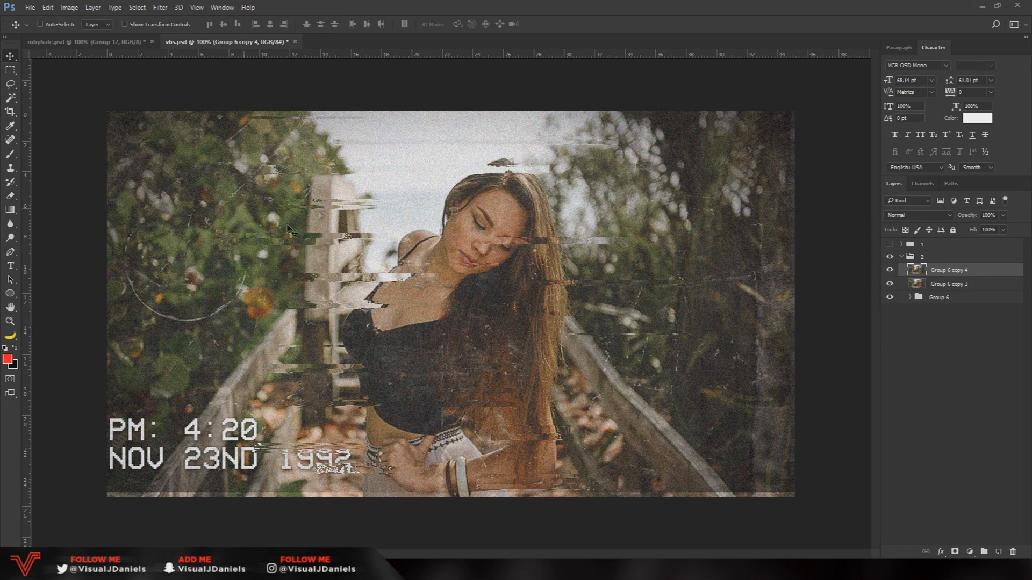
Show group 1 for comparison, hide it again, and merge the noise layer with the image layer directly below
click(890, 244)
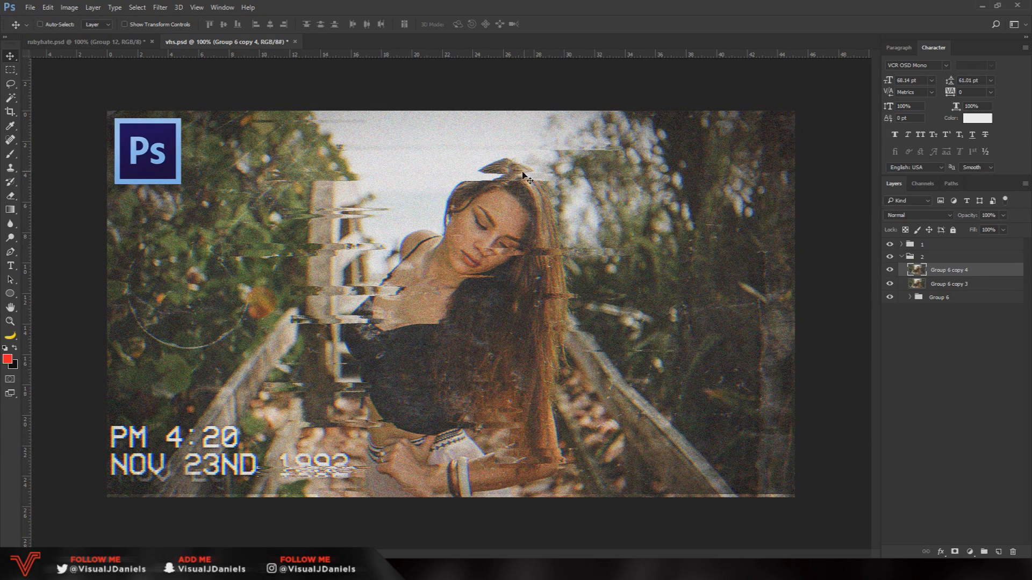
click(890, 244)
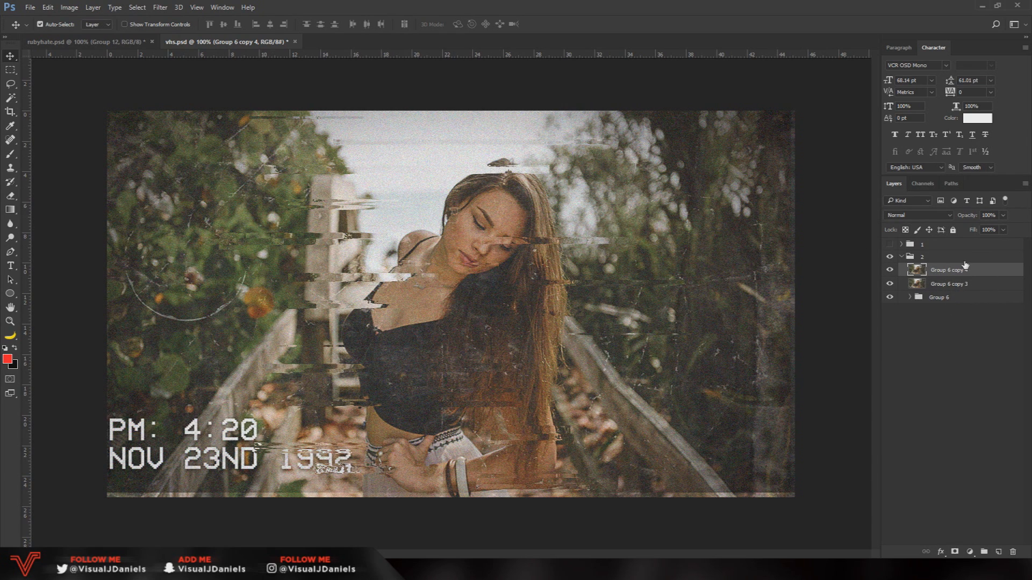
click(976, 285)
key(Delete)
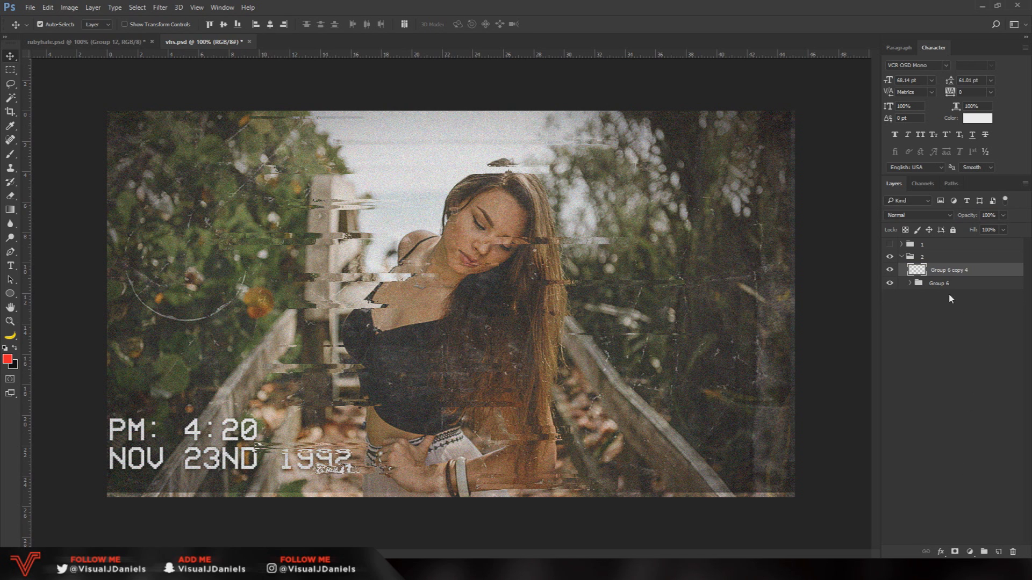
Duplicate the merged noisy layer, restrict the copy to the red channel, and nudge it slightly sideways for a color fringe
key(ctrl+j)
double_click(982, 274)
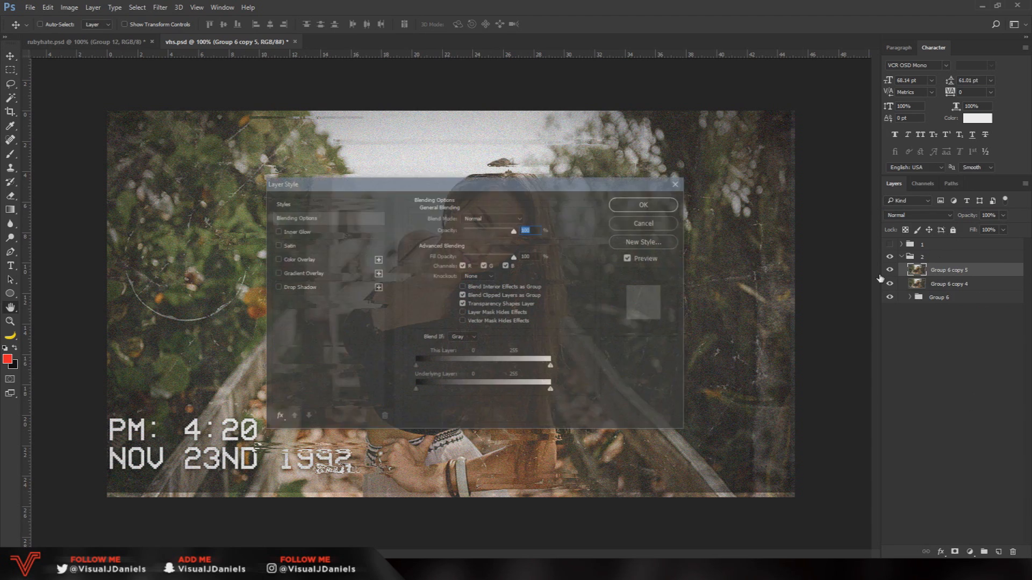
drag(446, 186, 430, 152)
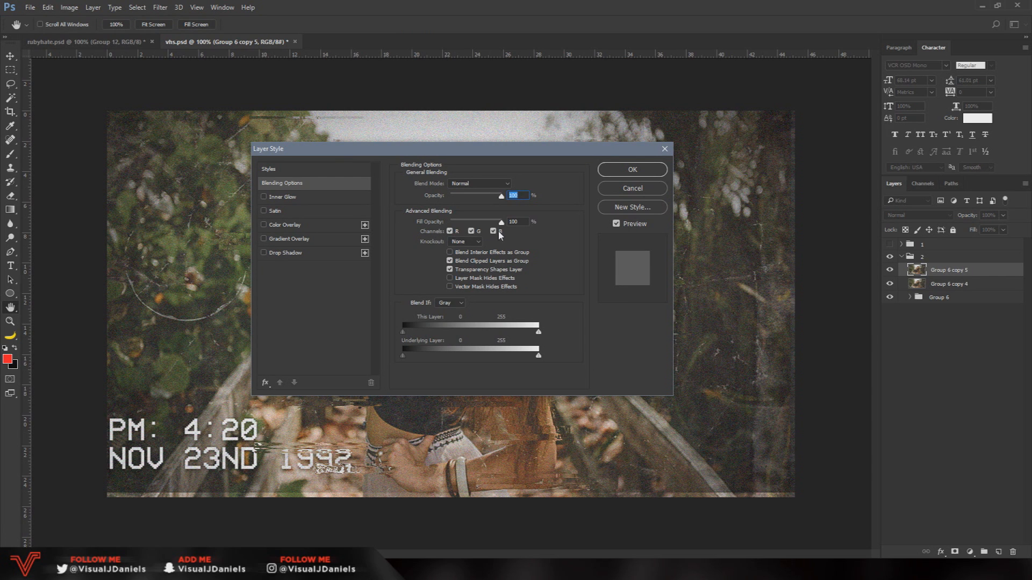
click(471, 232)
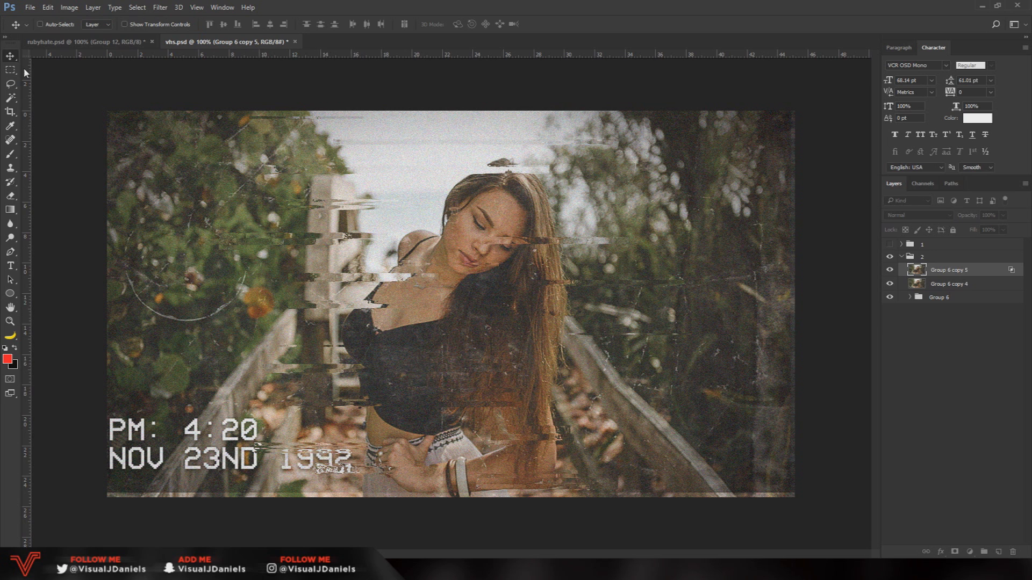
click(73, 134)
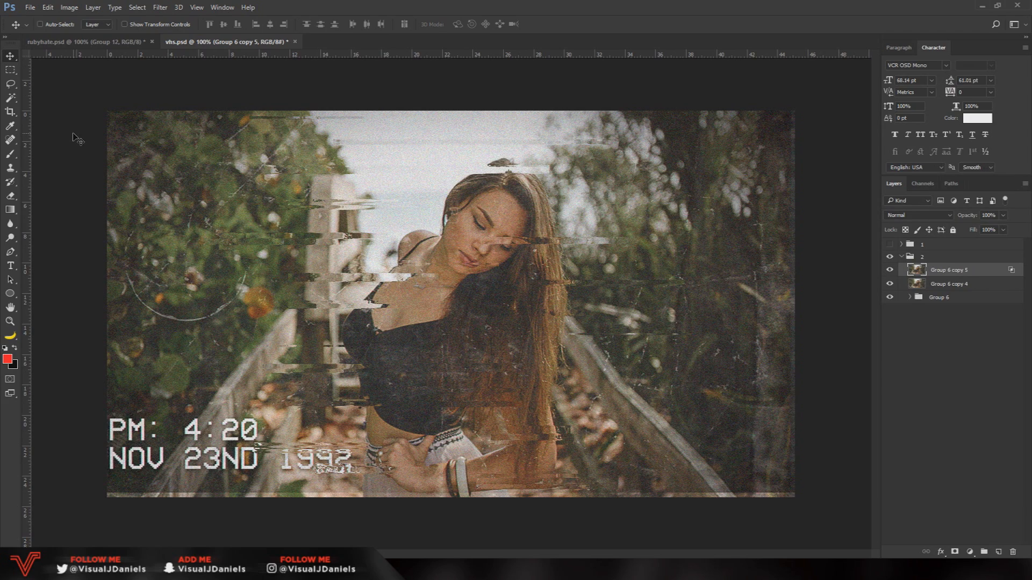
key(ctrl+plus)
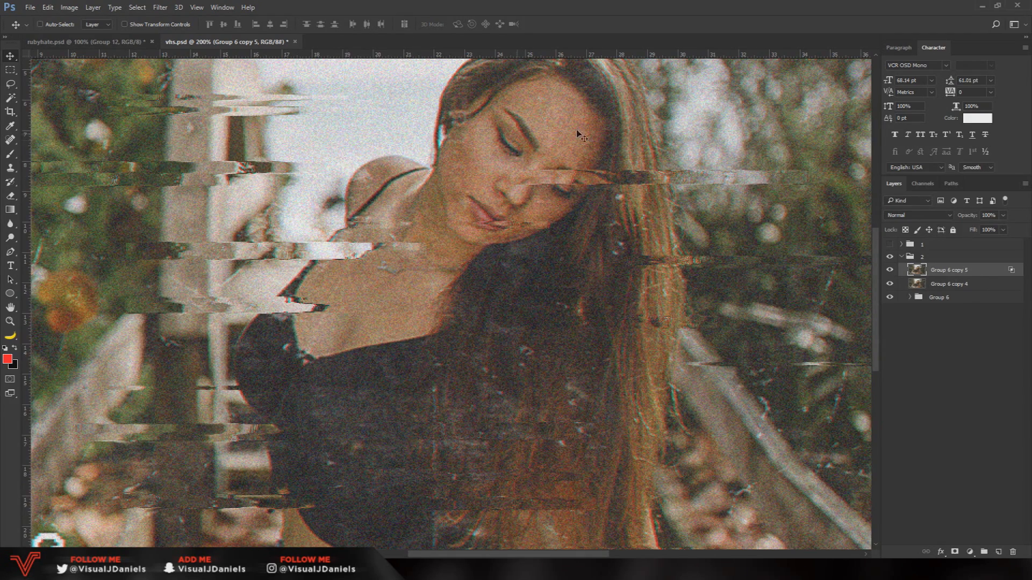
scroll(591, 177, down, 5)
key(ctrl)
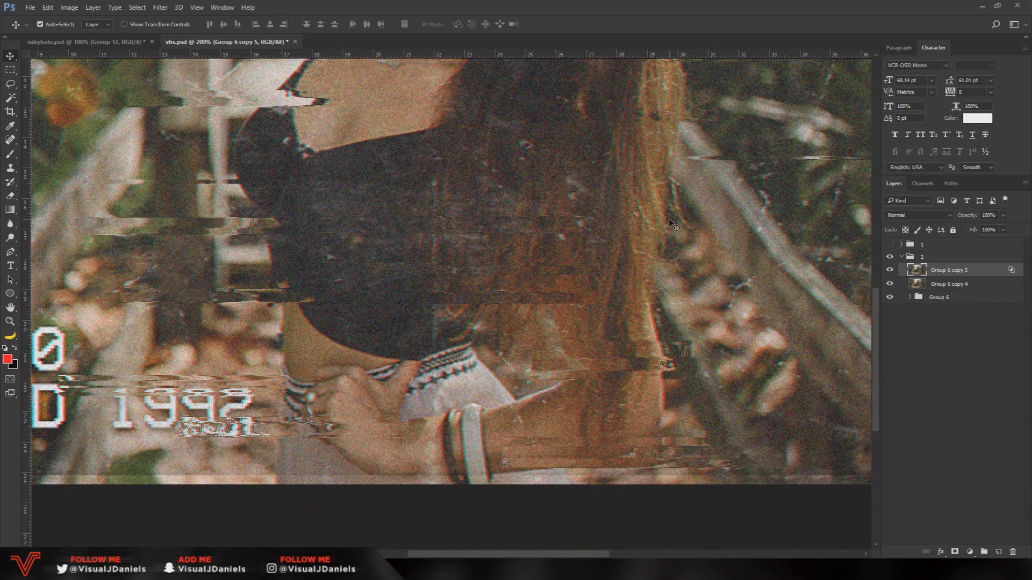
key(ctrl+minus)
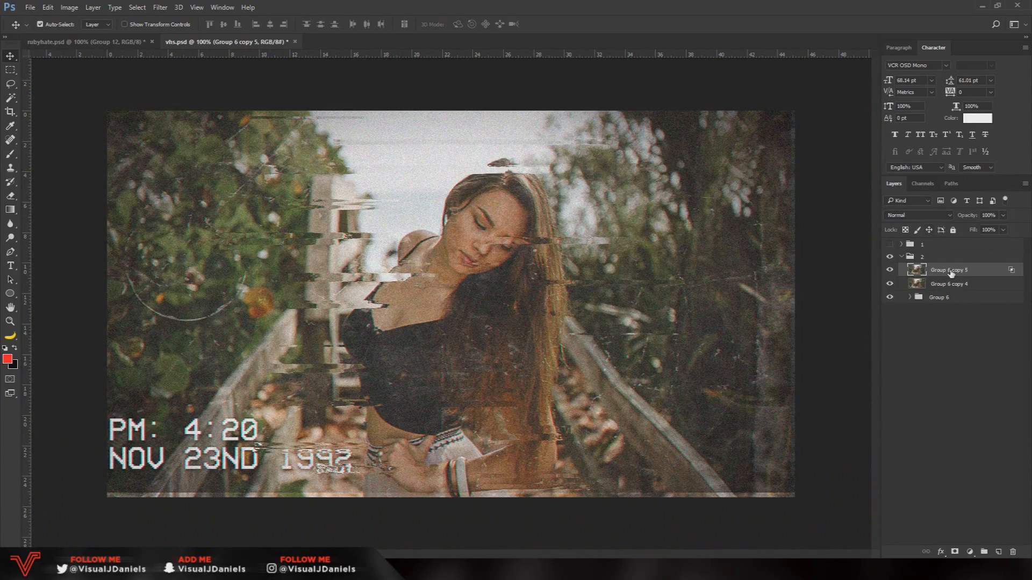
Duplicate the red-channel layer, restrict the copy to the green channel, and nudge it slightly to the right
key(ctrl+j)
double_click(987, 271)
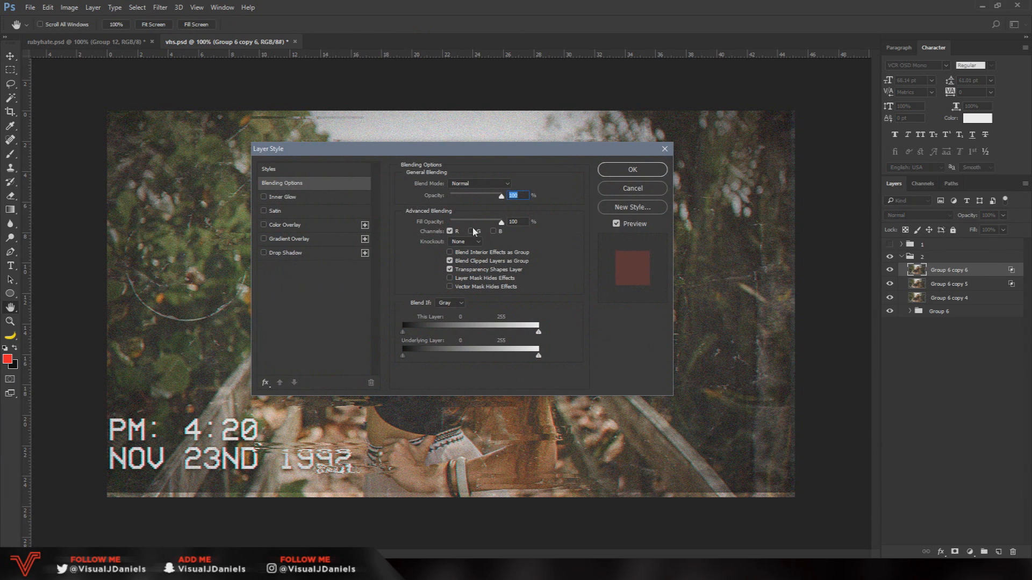
click(471, 231)
click(449, 231)
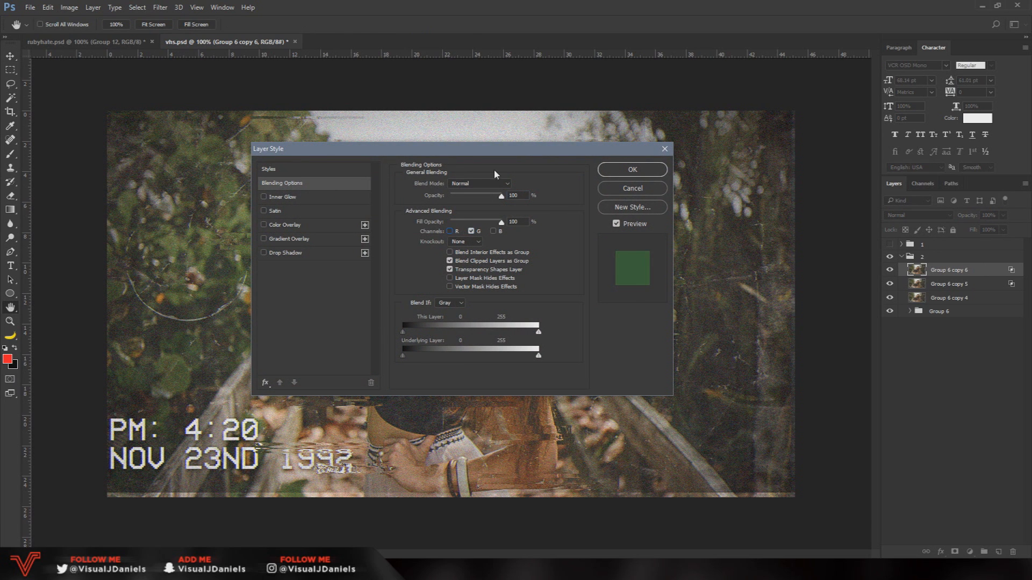
click(650, 173)
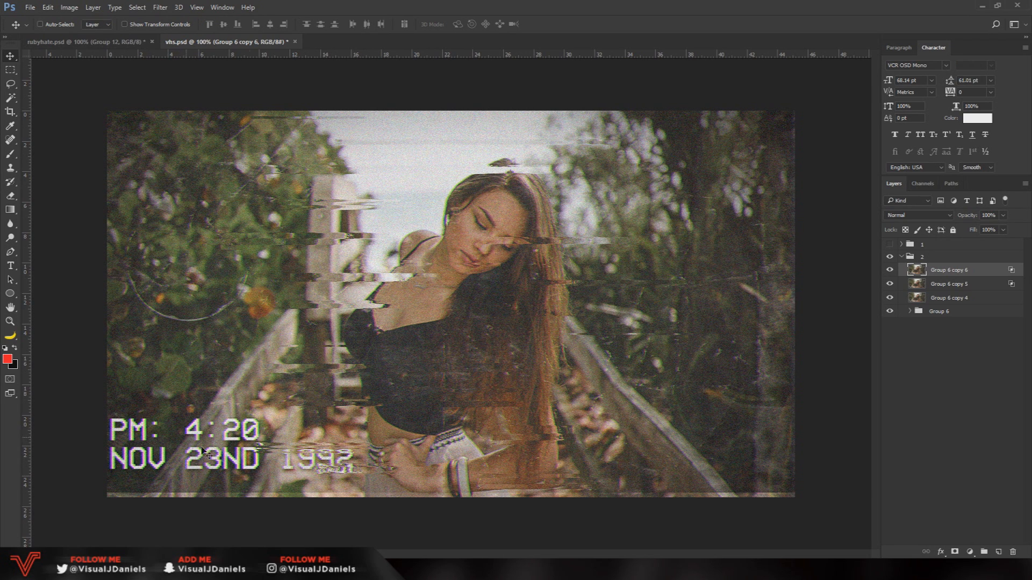
Duplicate the green-channel layer and restrict the new copy to the blue channel
key(ctrl+j)
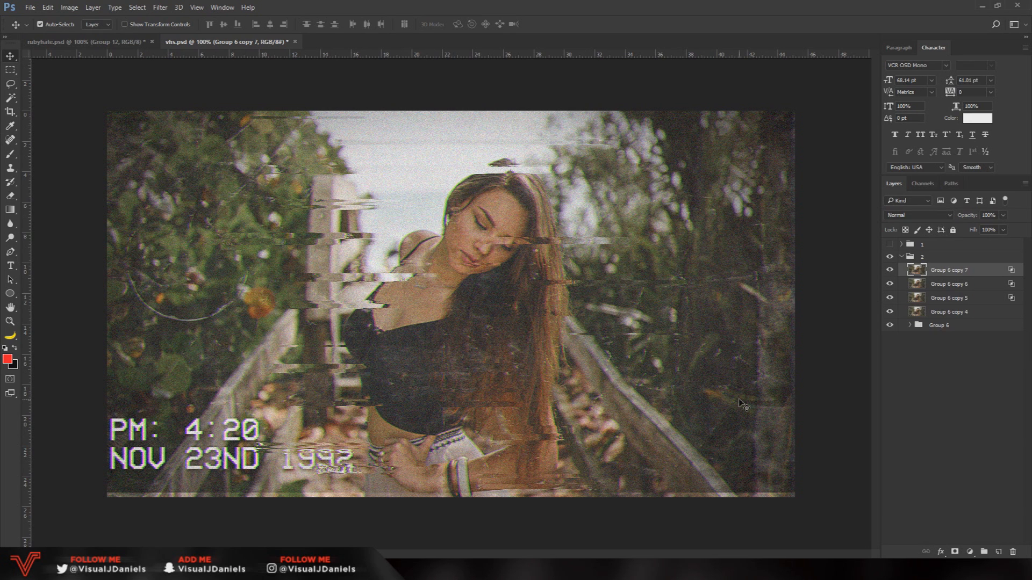
double_click(990, 270)
click(493, 231)
click(471, 231)
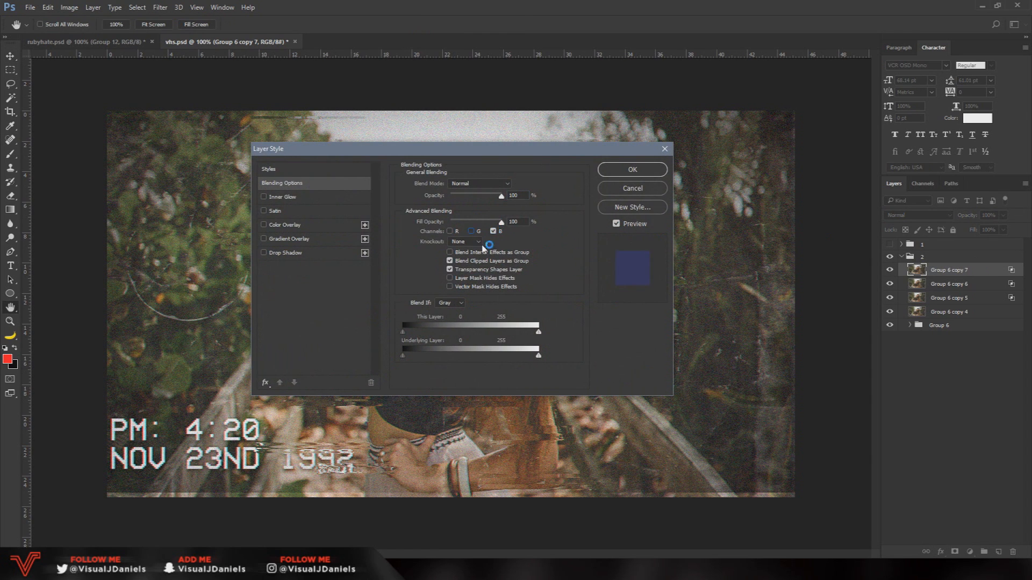
click(636, 172)
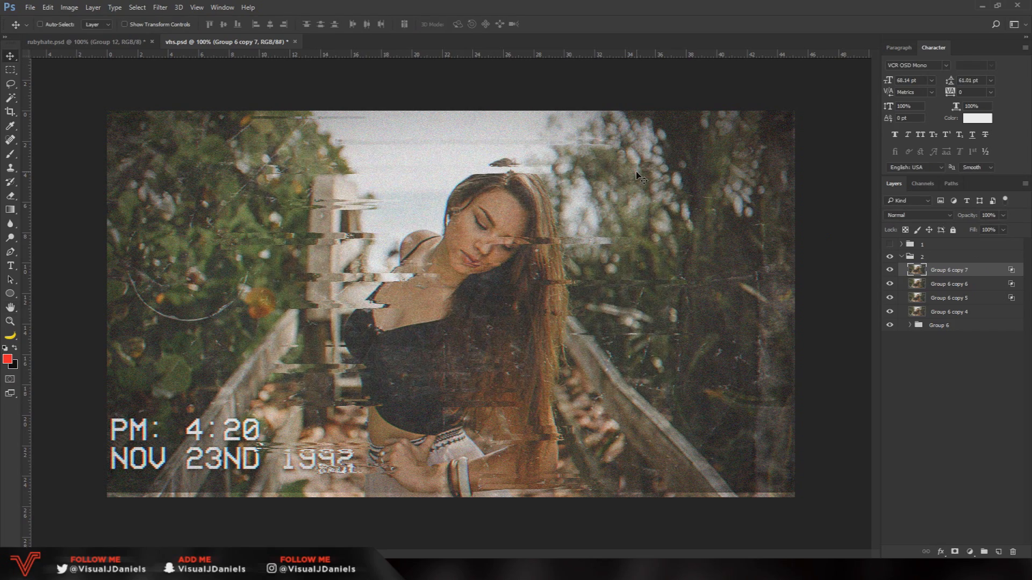
Compare the area around the timestamp with the three color-channel layers hidden and shown
key(ctrl+plus)
scroll(477, 357, down, 3)
drag(461, 553, 365, 554)
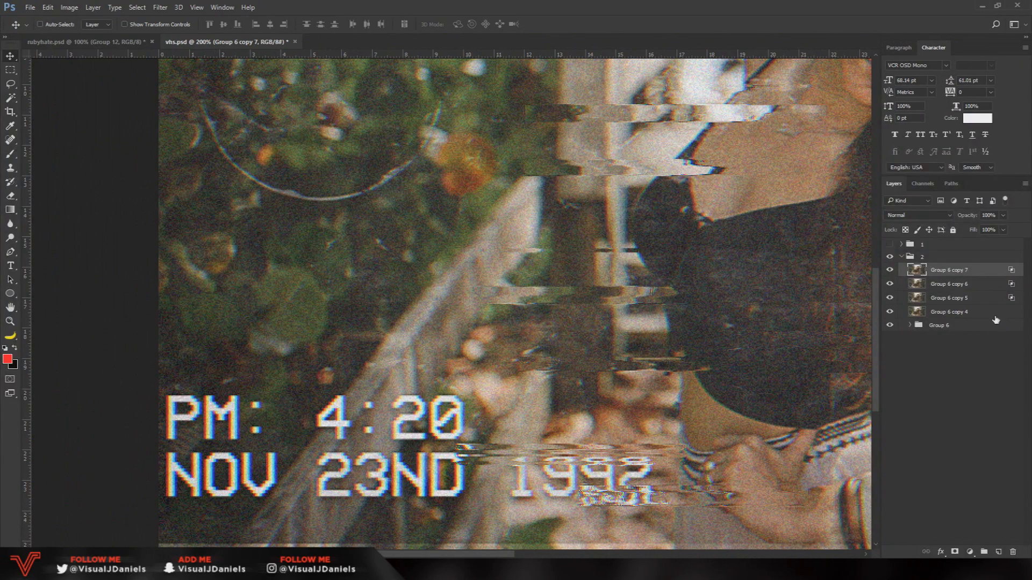
drag(890, 269, 890, 297)
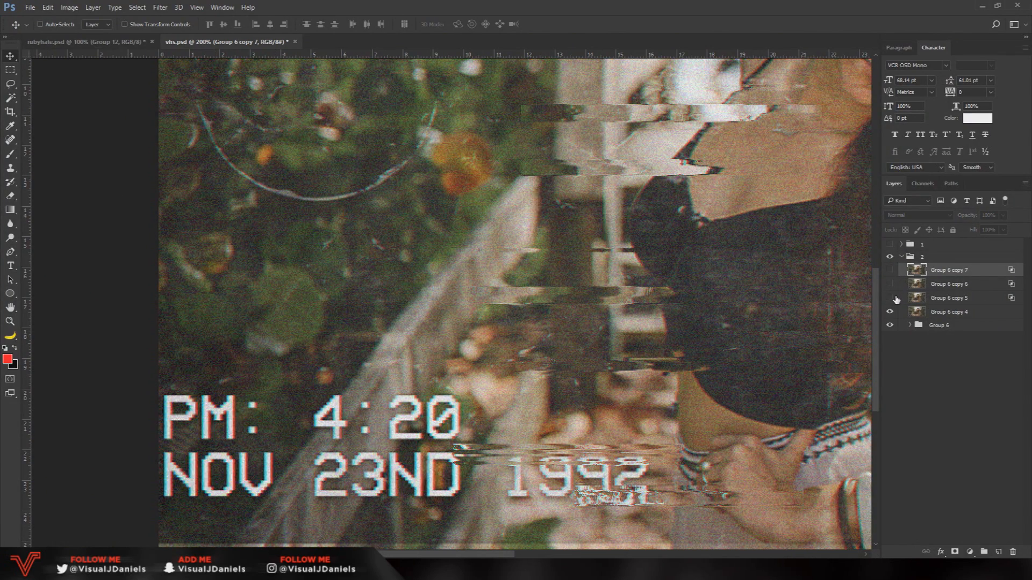
drag(890, 297, 889, 270)
key(ctrl+minus)
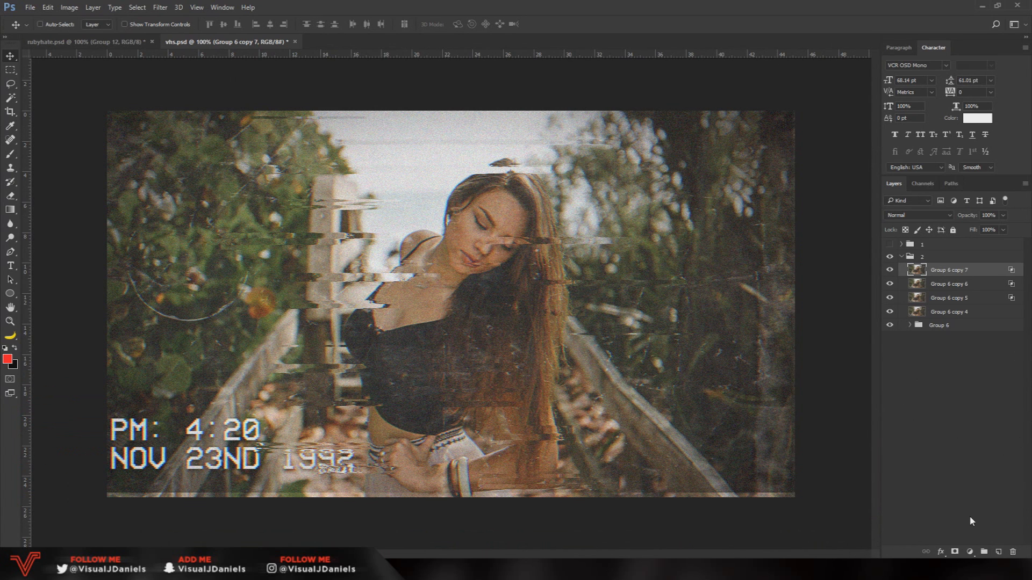
Add a Curves adjustment layer with slightly raised highlights and a shadow point at input 24, output 21, and compare the result
click(969, 552)
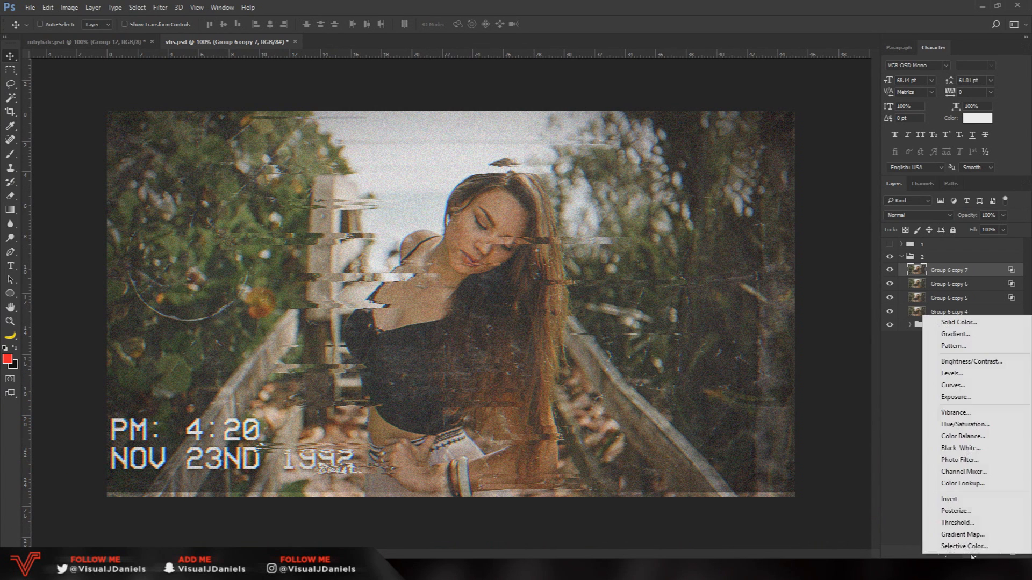
click(951, 385)
drag(994, 218, 581, 125)
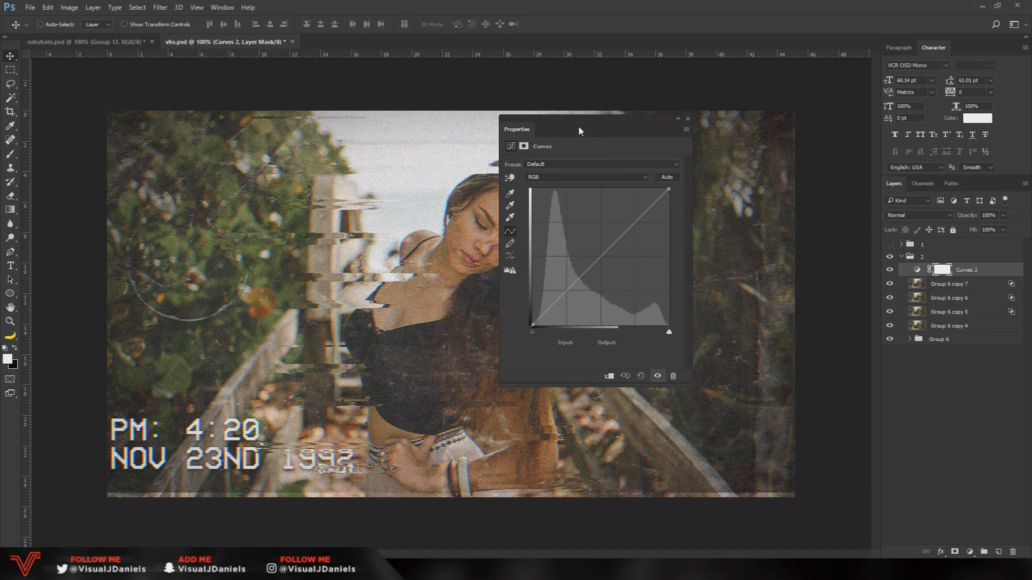
drag(650, 208, 649, 204)
click(545, 312)
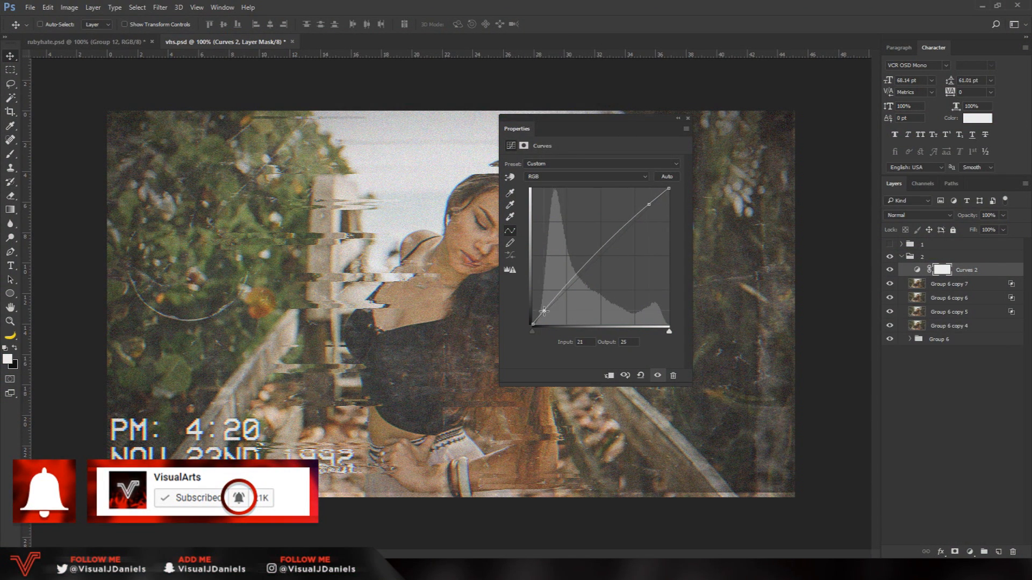
drag(545, 313, 545, 313)
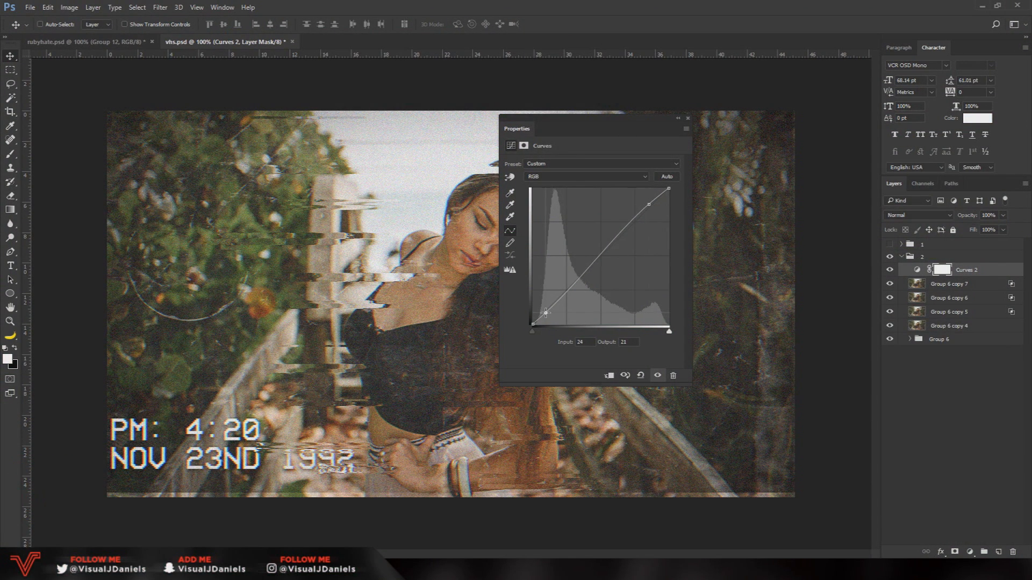
click(687, 118)
click(888, 269)
click(889, 270)
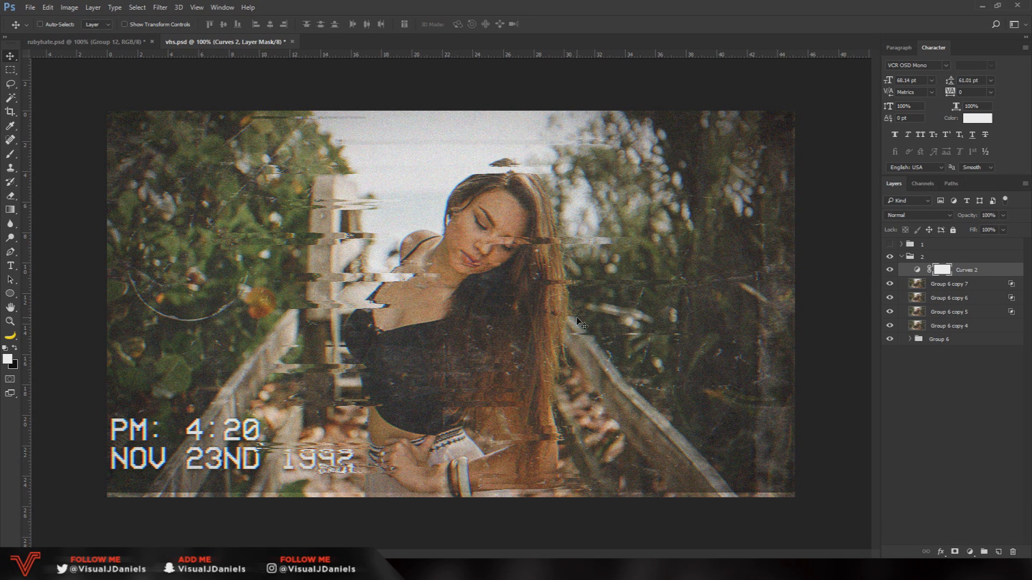
key(ctrl+minus)
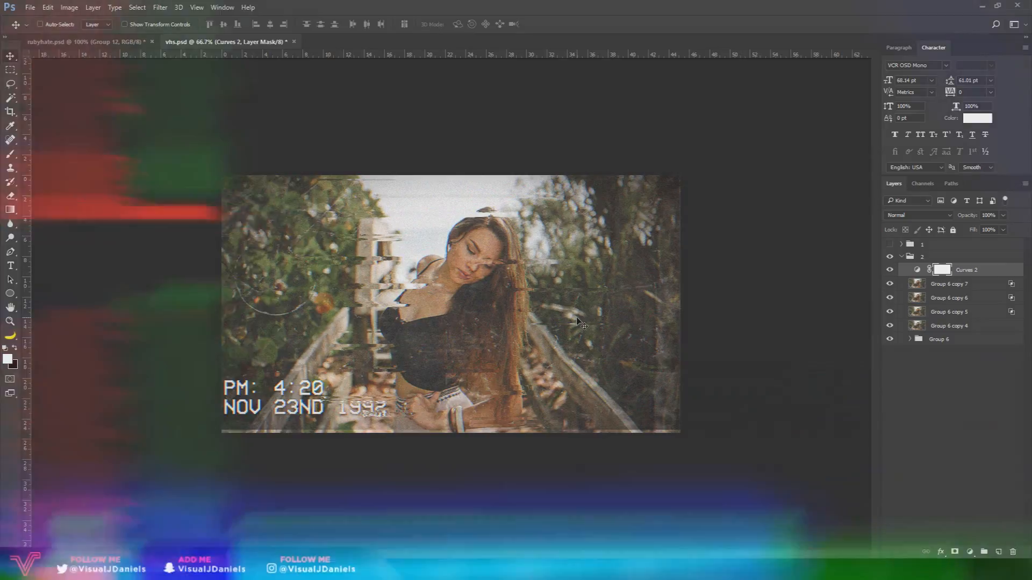